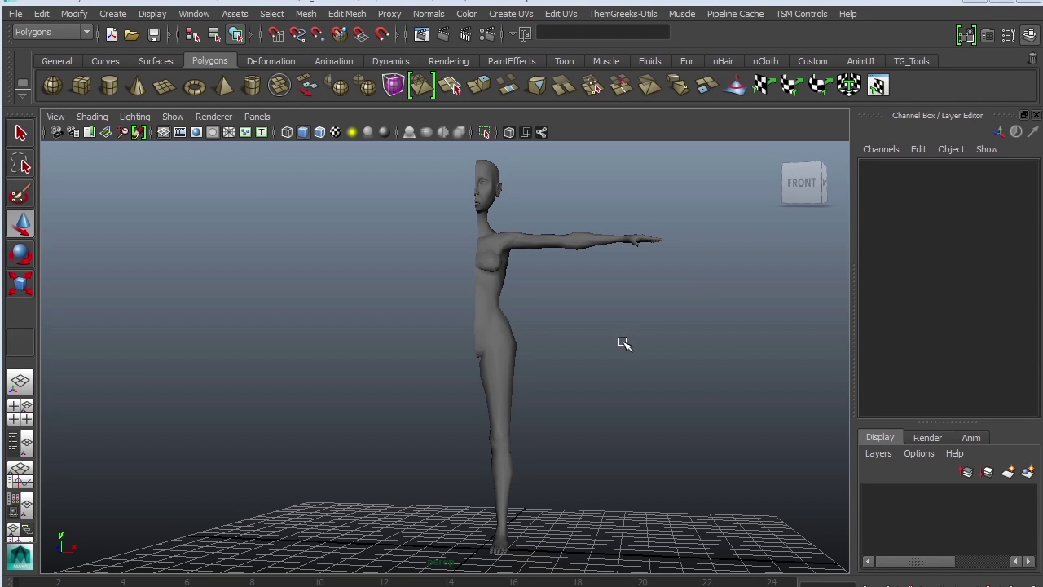
# - Examine the half-body character mesh from the front and side, focusing on the torso and arm
pyautogui.moveTo(622, 342)
pyautogui.keyDown('alt'); pyautogui.mouseDown()
pyautogui.moveTo(560, 338)
pyautogui.moveTo(636, 335)
pyautogui.moveTo(626, 342)
pyautogui.mouseUp(); pyautogui.keyUp('alt')
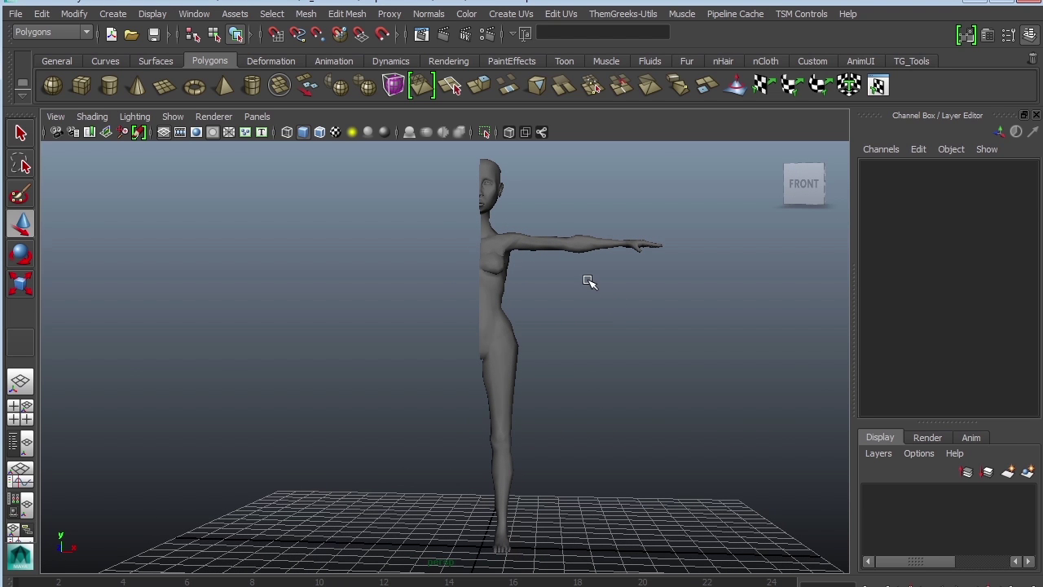
pyautogui.click(500, 343)
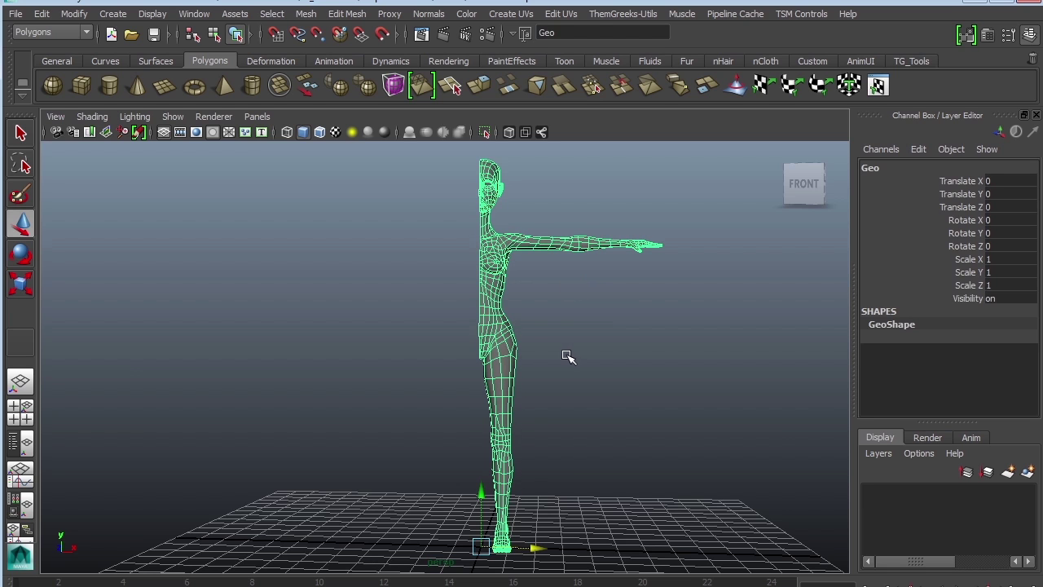
pyautogui.click(580, 284)
pyautogui.keyDown('alt'); pyautogui.moveTo(580, 284); pyautogui.dragTo(572, 330, button='middle'); pyautogui.keyUp('alt')
pyautogui.keyDown('alt'); pyautogui.moveTo(563, 291); pyautogui.dragTo(685, 310, button='right'); pyautogui.keyUp('alt')
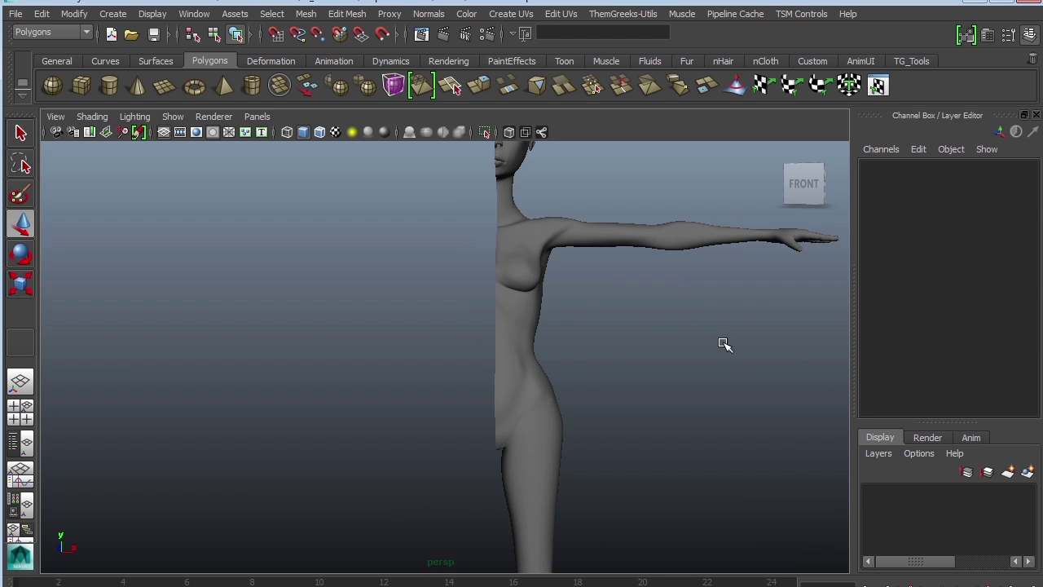
pyautogui.keyDown('alt'); pyautogui.moveTo(664, 344); pyautogui.dragTo(643, 390, button='middle'); pyautogui.keyUp('alt')
pyautogui.keyDown('alt'); pyautogui.moveTo(690, 266); pyautogui.dragTo(605, 293); pyautogui.keyUp('alt')
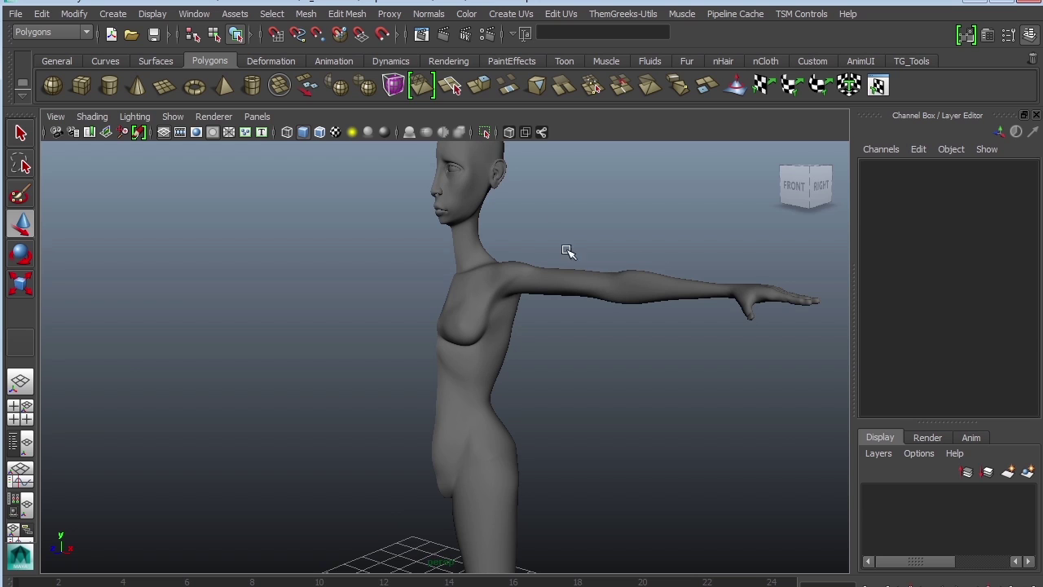
# - Show the wireframe over the shaded model and examine the topology of the face and ear up close
pyautogui.click(460, 204)
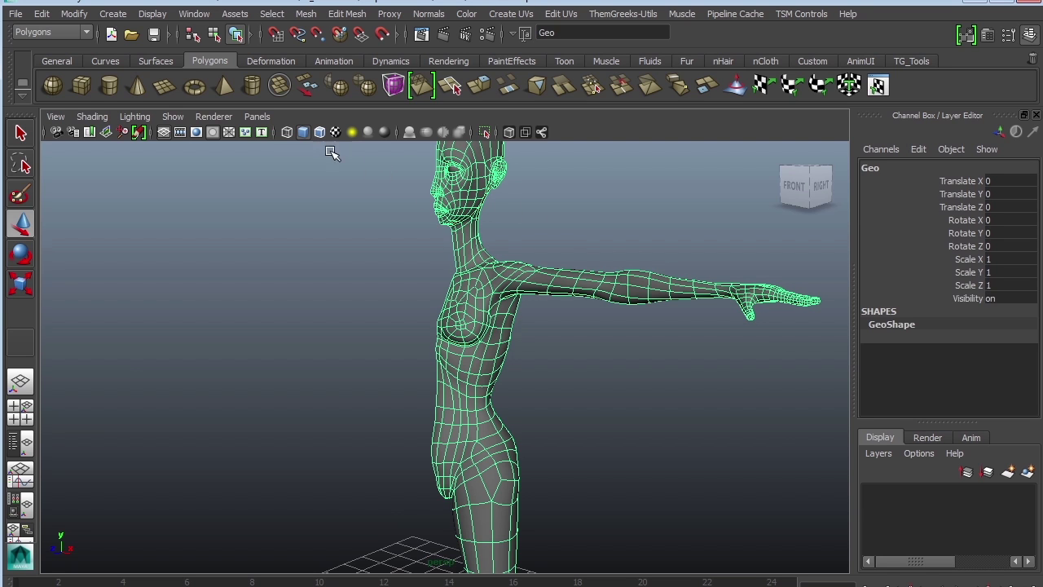
pyautogui.click(575, 210)
pyautogui.keyDown('alt'); pyautogui.moveTo(575, 211); pyautogui.dragTo(554, 261, button='middle'); pyautogui.keyUp('alt')
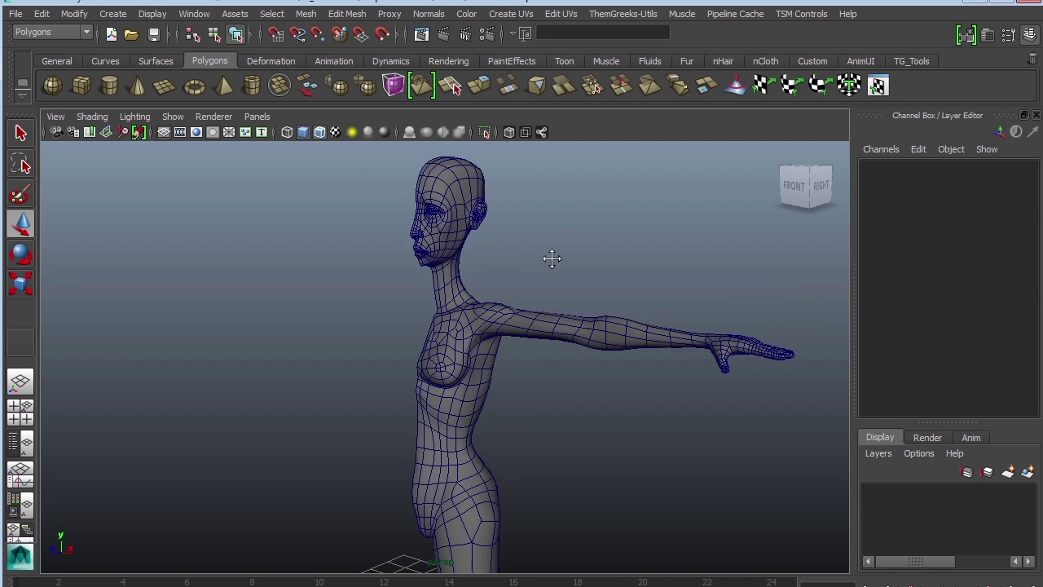
pyautogui.keyDown('alt'); pyautogui.moveTo(553, 249); pyautogui.dragTo(649, 305, button='right'); pyautogui.keyUp('alt')
pyautogui.keyDown('alt'); pyautogui.moveTo(604, 210); pyautogui.dragTo(586, 295, button='middle'); pyautogui.keyUp('alt')
pyautogui.keyDown('alt'); pyautogui.moveTo(571, 293); pyautogui.dragTo(451, 395); pyautogui.keyUp('alt')
pyautogui.keyDown('alt'); pyautogui.moveTo(545, 356); pyautogui.dragTo(420, 464); pyautogui.keyUp('alt')
pyautogui.keyDown('alt'); pyautogui.moveTo(610, 223); pyautogui.dragTo(657, 298); pyautogui.keyUp('alt')
pyautogui.keyDown('alt'); pyautogui.moveTo(647, 298); pyautogui.dragTo(712, 372, button='right'); pyautogui.keyUp('alt')
pyautogui.keyDown('alt'); pyautogui.moveTo(658, 308); pyautogui.dragTo(634, 348, button='middle'); pyautogui.keyUp('alt')
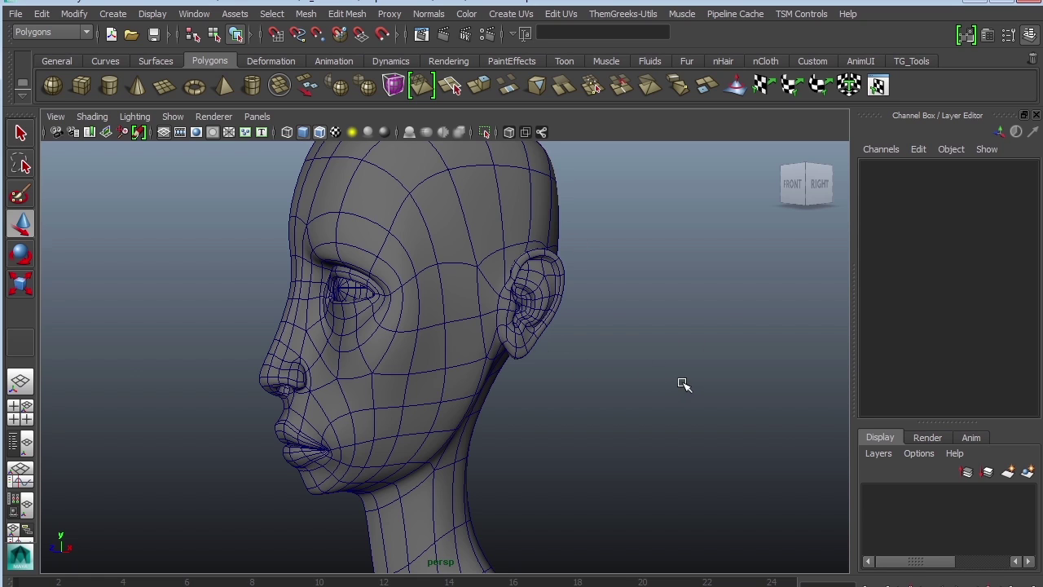
# - Examine the edge flow of the half body from the head and neck down to the legs
pyautogui.keyDown('alt'); pyautogui.moveTo(668, 391); pyautogui.dragTo(635, 384); pyautogui.keyUp('alt')
pyautogui.keyDown('alt'); pyautogui.moveTo(479, 406); pyautogui.dragTo(511, 396); pyautogui.keyUp('alt')
pyautogui.keyDown('alt'); pyautogui.moveTo(570, 489); pyautogui.dragTo(577, 244, button='middle'); pyautogui.keyUp('alt')
pyautogui.keyDown('alt'); pyautogui.moveTo(665, 335); pyautogui.dragTo(424, 281, button='right'); pyautogui.keyUp('alt')
pyautogui.keyDown('alt'); pyautogui.moveTo(506, 402); pyautogui.dragTo(401, 235, button='middle'); pyautogui.keyUp('alt')
pyautogui.keyDown('alt'); pyautogui.moveTo(558, 365); pyautogui.dragTo(465, 293, button='right'); pyautogui.keyUp('alt')
pyautogui.keyDown('alt'); pyautogui.moveTo(470, 371); pyautogui.dragTo(551, 293, button='middle'); pyautogui.keyUp('alt')
pyautogui.keyDown('alt'); pyautogui.moveTo(558, 374); pyautogui.dragTo(607, 347); pyautogui.keyUp('alt')
pyautogui.keyDown('alt'); pyautogui.moveTo(610, 348); pyautogui.dragTo(635, 344, button='right'); pyautogui.keyUp('alt')
pyautogui.keyDown('alt'); pyautogui.moveTo(635, 343); pyautogui.dragTo(626, 377); pyautogui.keyUp('alt')
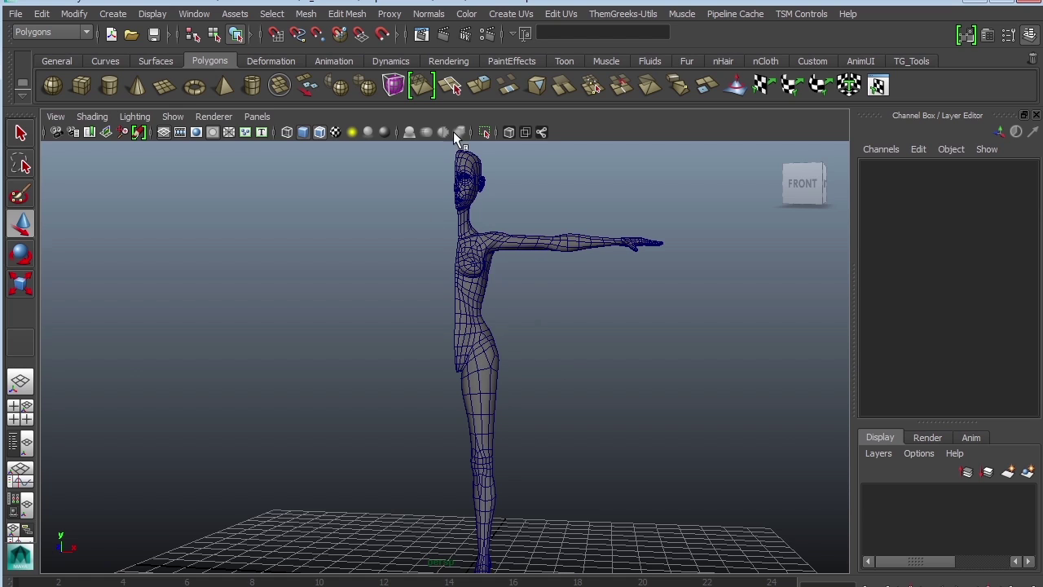
# - Turn off the wireframe overlay so the half body displays as plain smooth shading
pyautogui.click(320, 132)
pyautogui.keyDown('alt'); pyautogui.moveTo(535, 252); pyautogui.dragTo(565, 289, button='right'); pyautogui.keyUp('alt')
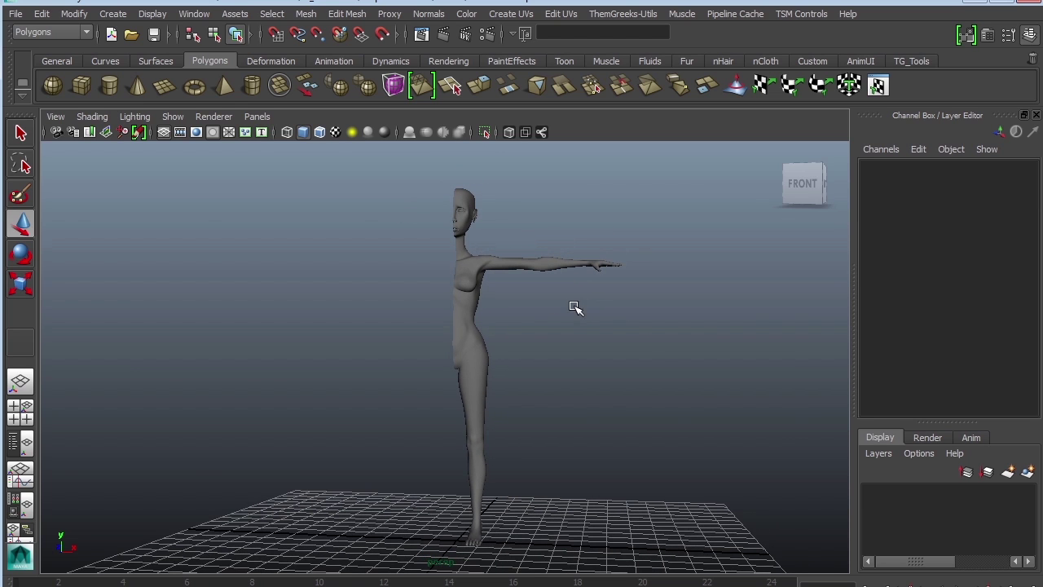
pyautogui.keyDown('alt'); pyautogui.moveTo(577, 316); pyautogui.dragTo(599, 326, button='middle'); pyautogui.keyUp('alt')
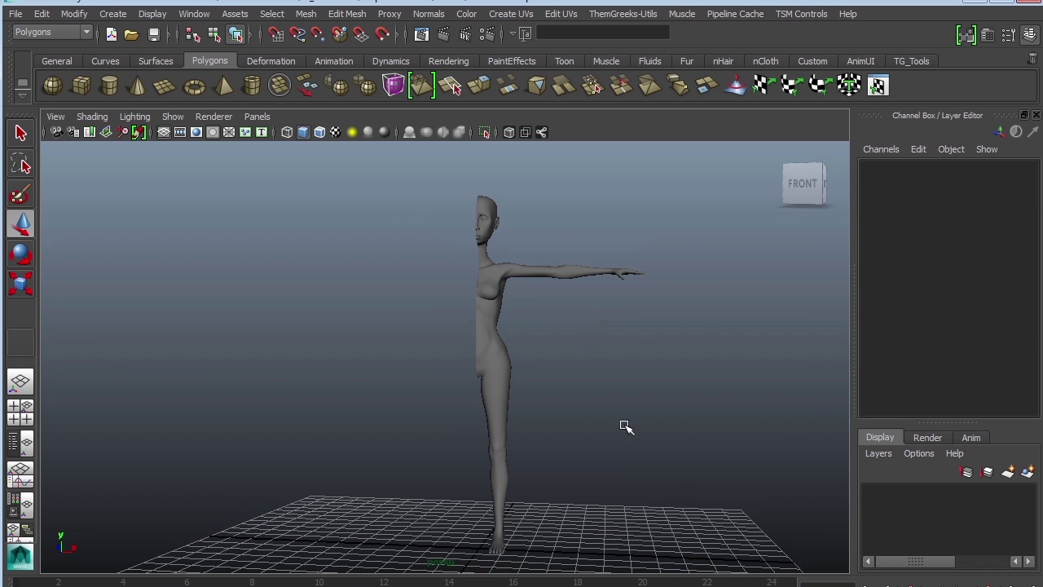
# - Mirror the half-body mesh as a copy using Duplicate Special with its options reset and Scale X set to -1
pyautogui.click(501, 386)
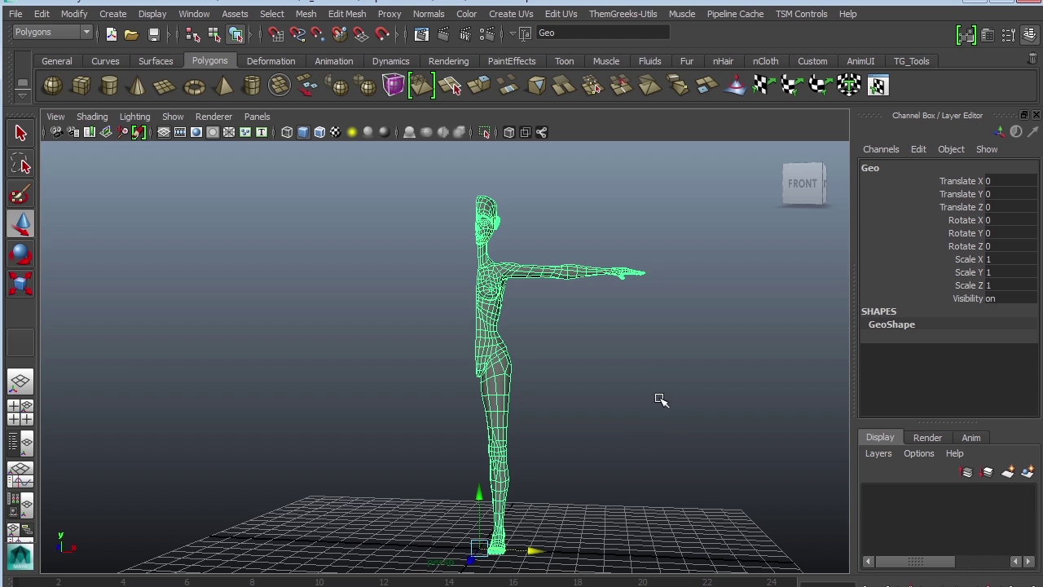
pyautogui.keyDown('alt'); pyautogui.moveTo(659, 412); pyautogui.dragTo(629, 427); pyautogui.keyUp('alt')
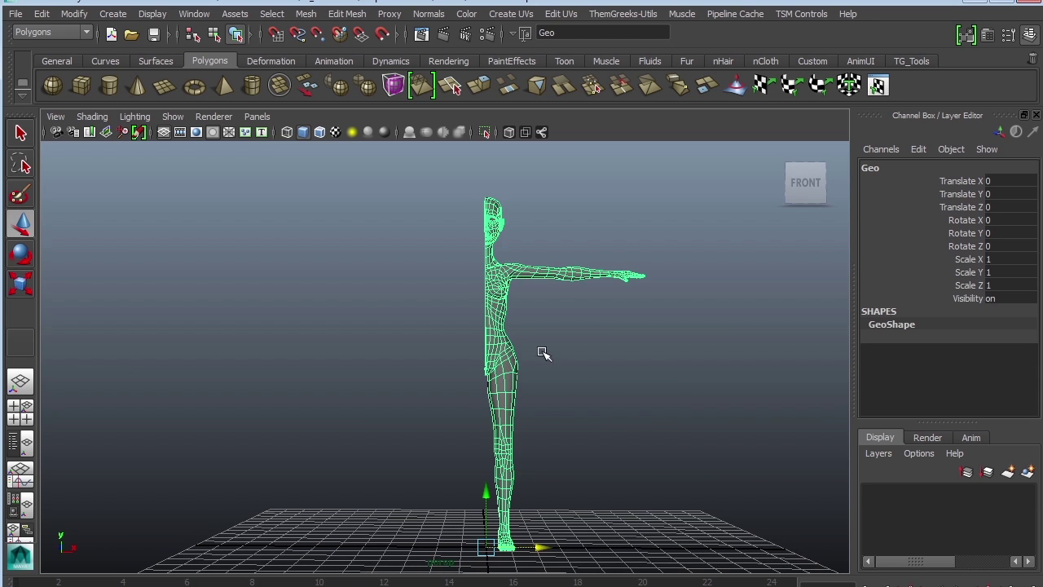
pyautogui.click(41, 16)
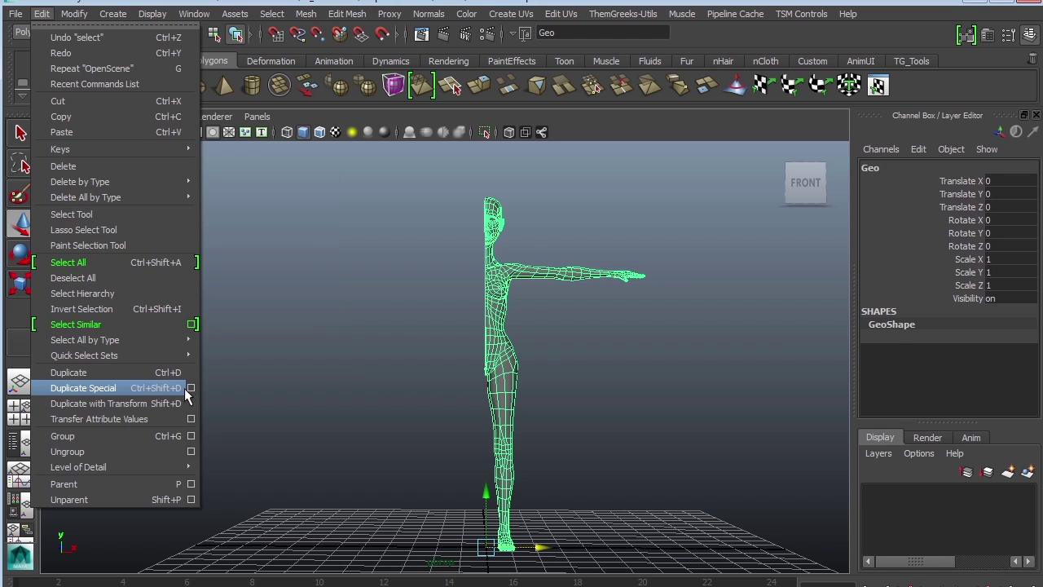
pyautogui.click(192, 388)
pyautogui.click(735, 208)
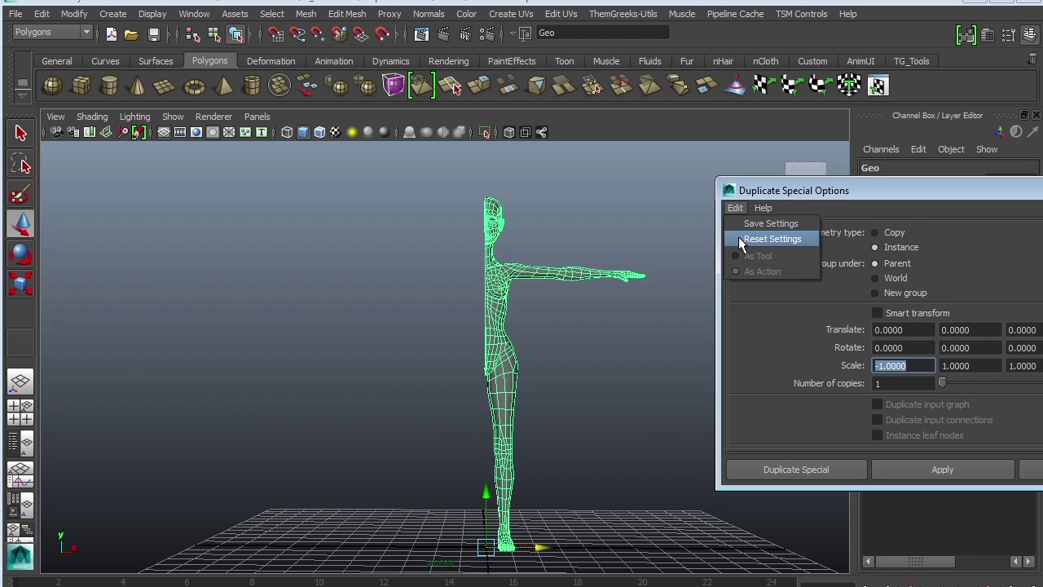
pyautogui.click(739, 236)
pyautogui.moveTo(916, 366); pyautogui.dragTo(827, 350)
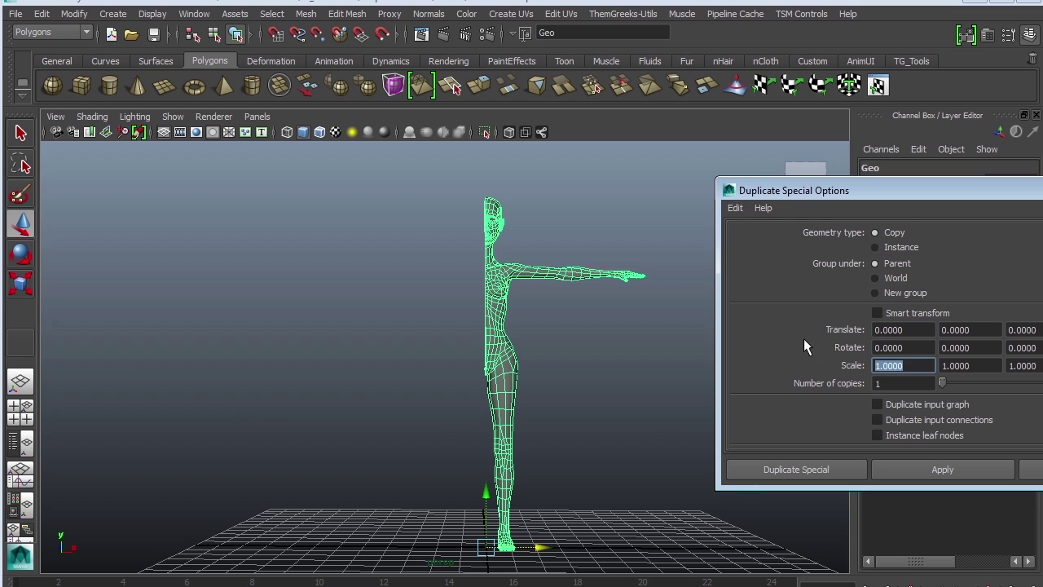
pyautogui.write('-1')
pyautogui.click(943, 368)
pyautogui.click(943, 469)
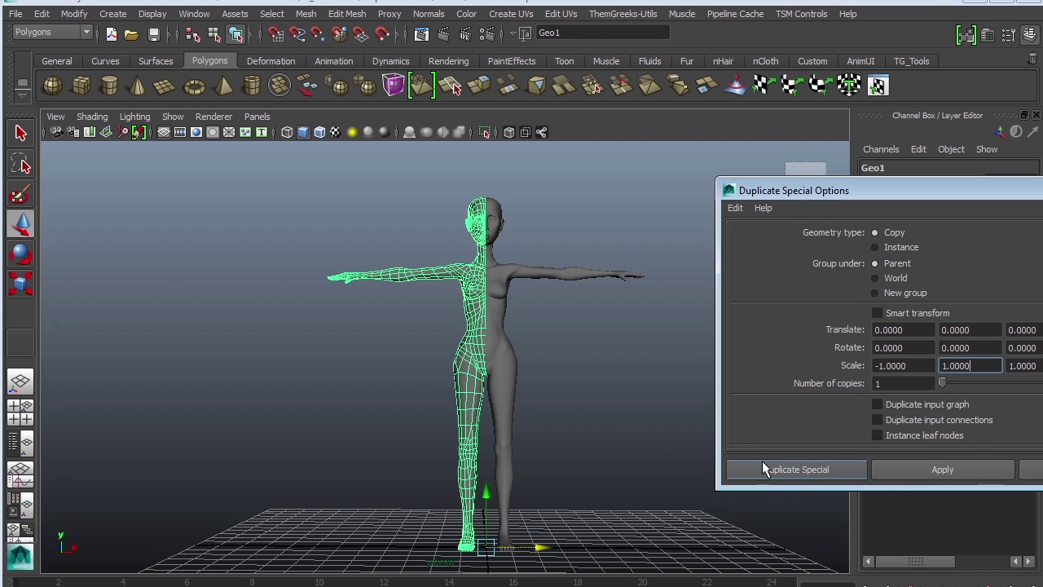
pyautogui.click(1034, 469)
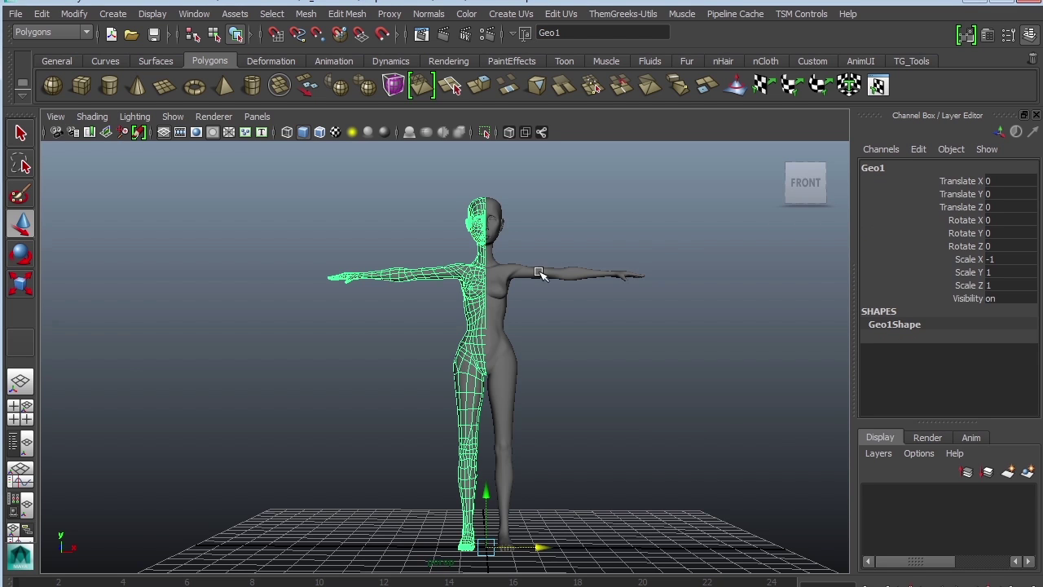
# - Select both the original and the mirrored body halves and combine them into one mesh
pyautogui.keyDown('alt'); pyautogui.moveTo(577, 296); pyautogui.dragTo(685, 352, button='right'); pyautogui.keyUp('alt')
pyautogui.keyDown('alt'); pyautogui.moveTo(686, 352); pyautogui.dragTo(643, 419, button='middle'); pyautogui.keyUp('alt')
pyautogui.keyDown('alt'); pyautogui.moveTo(644, 416); pyautogui.dragTo(743, 387, button='right'); pyautogui.keyUp('alt')
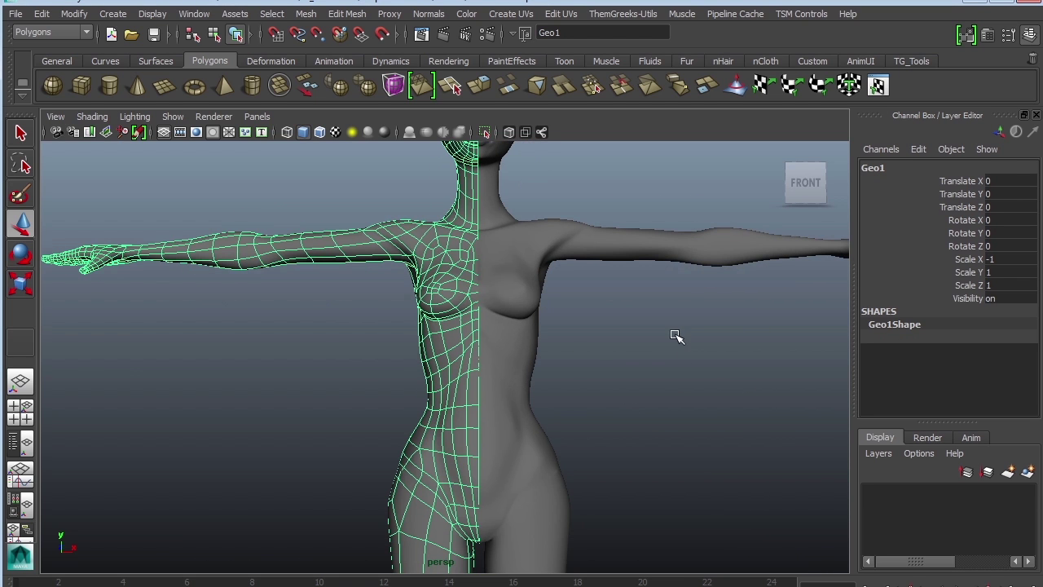
pyautogui.click(677, 328)
pyautogui.keyDown('alt'); pyautogui.moveTo(677, 328); pyautogui.dragTo(666, 405, button='middle'); pyautogui.keyUp('alt')
pyautogui.keyDown('alt'); pyautogui.moveTo(666, 405); pyautogui.dragTo(699, 278); pyautogui.keyUp('alt')
pyautogui.click(495, 364)
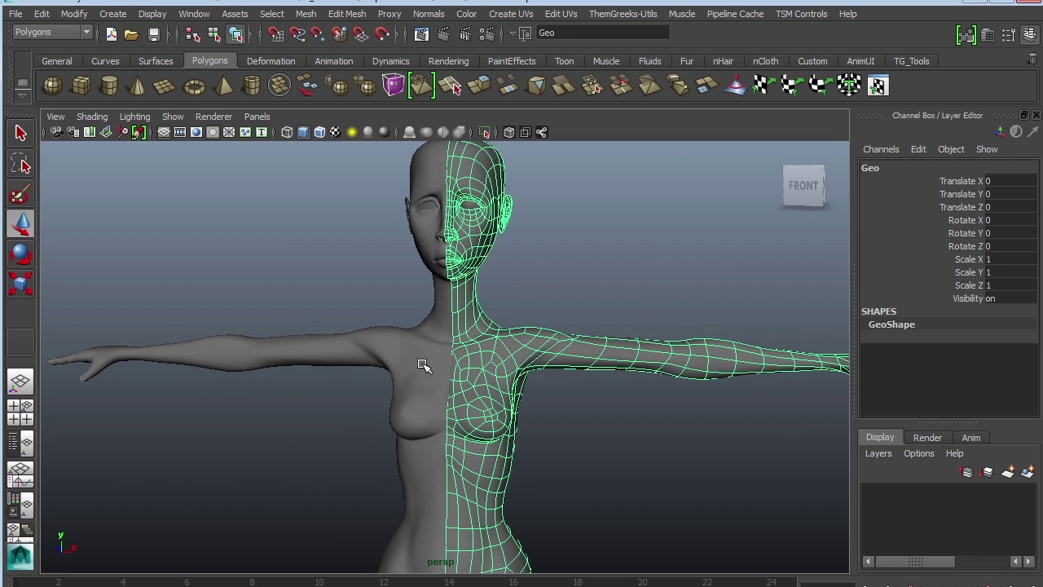
pyautogui.hotkey('ctrl', 'shift', 'd')
pyautogui.scroll(-2, 668, 379)
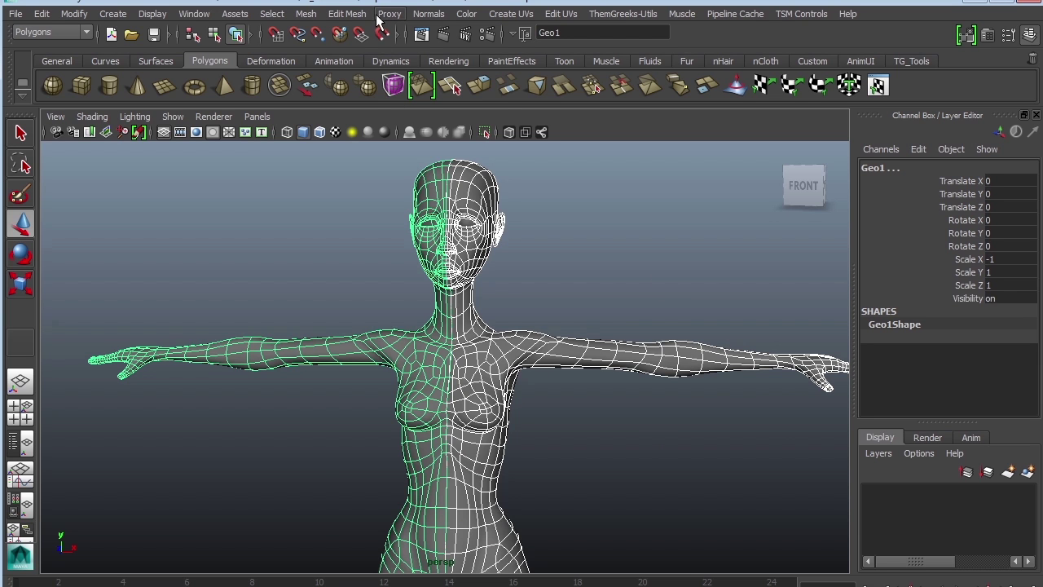
pyautogui.click(348, 14)
pyautogui.moveTo(306, 14)
pyautogui.click(321, 40)
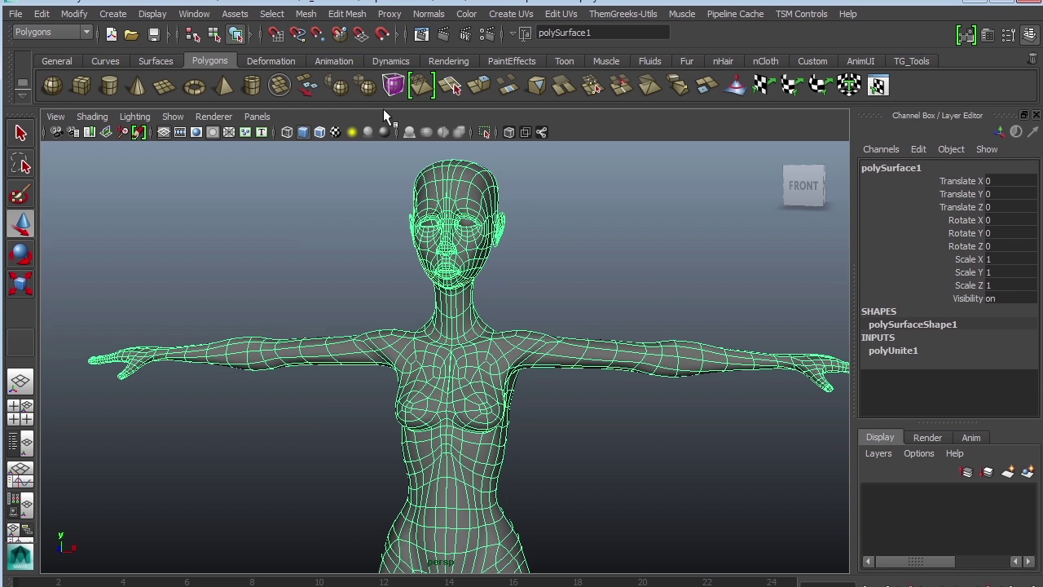
# - Switch the combined mesh to vertex selection and display the front view full size
pyautogui.keyDown('alt'); pyautogui.moveTo(520, 310); pyautogui.dragTo(496, 398); pyautogui.keyUp('alt')
pyautogui.keyDown('alt'); pyautogui.moveTo(496, 412); pyautogui.dragTo(532, 272, button='middle'); pyautogui.keyUp('alt')
pyautogui.keyDown('alt'); pyautogui.moveTo(531, 271); pyautogui.dragTo(650, 281, button='right'); pyautogui.keyUp('alt')
pyautogui.keyDown('alt'); pyautogui.moveTo(650, 281); pyautogui.dragTo(682, 325); pyautogui.keyUp('alt')
pyautogui.moveTo(682, 325)
pyautogui.keyDown('alt'); pyautogui.mouseDown(button='right')
pyautogui.moveTo(605, 315)
pyautogui.moveTo(673, 323)
pyautogui.mouseUp(button='right'); pyautogui.keyUp('alt')
pyautogui.press('1')
pyautogui.keyDown('alt'); pyautogui.moveTo(544, 393); pyautogui.dragTo(562, 378); pyautogui.keyUp('alt')
pyautogui.keyDown('alt'); pyautogui.moveTo(563, 379); pyautogui.dragTo(640, 373, button='right'); pyautogui.keyUp('alt')
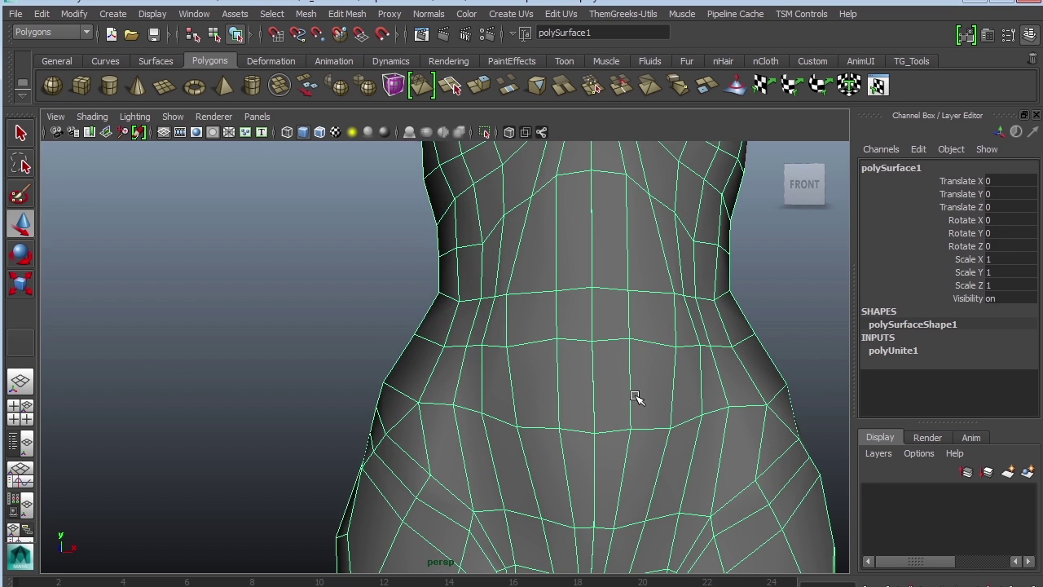
pyautogui.moveTo(617, 315); pyautogui.dragTo(570, 316, button='right')
pyautogui.moveTo(584, 269); pyautogui.dragTo(604, 354)
pyautogui.press('space')
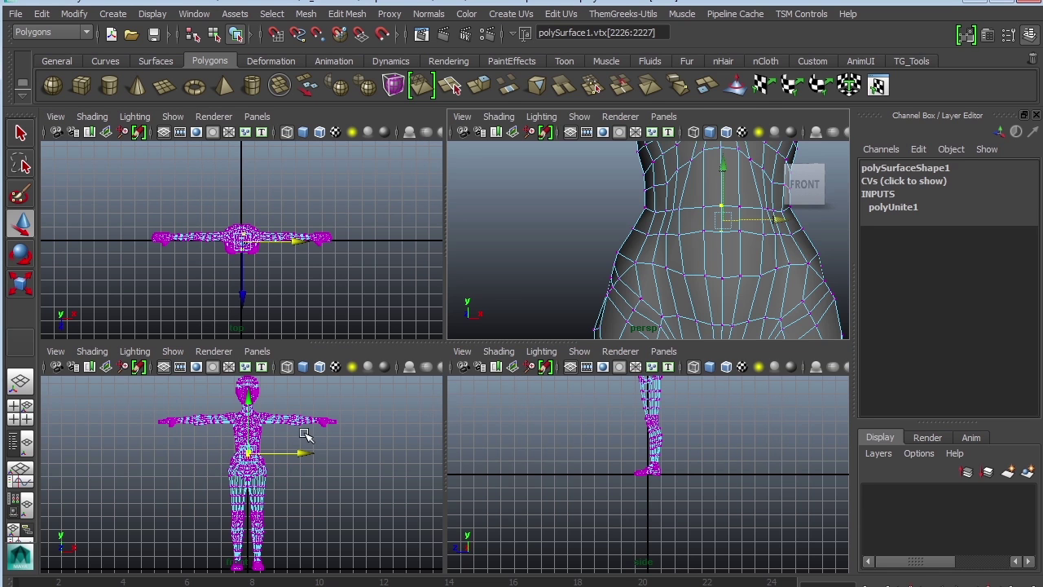
pyautogui.press('space')
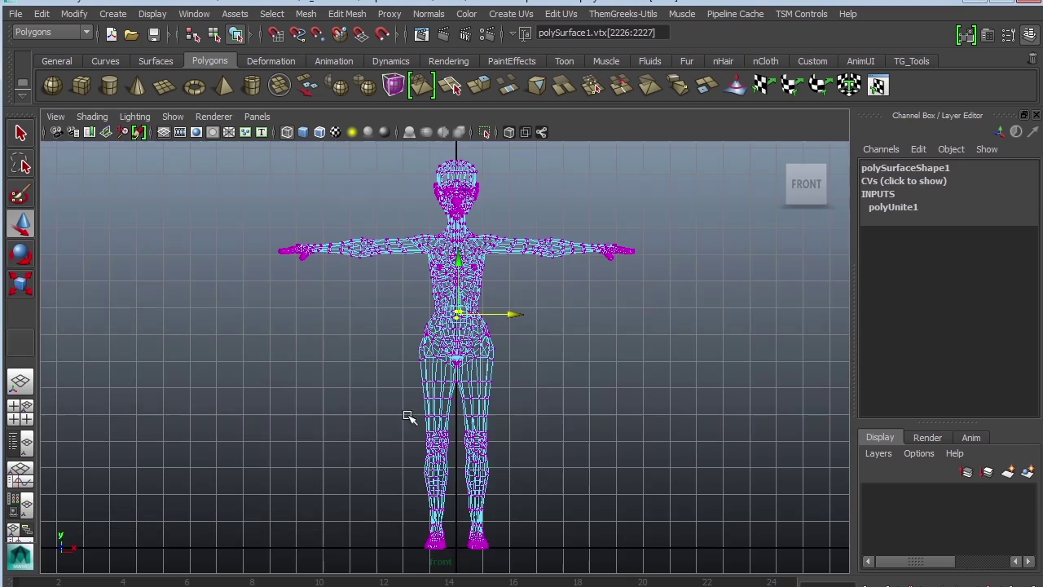
# - Select the seam vertices on the body's centre line from the waist down over the pelvis
pyautogui.keyDown('alt'); pyautogui.moveTo(500, 375); pyautogui.dragTo(419, 426, button='middle'); pyautogui.keyUp('alt')
pyautogui.keyDown('alt'); pyautogui.moveTo(419, 426); pyautogui.dragTo(820, 545, button='right'); pyautogui.keyUp('alt')
pyautogui.keyDown('alt'); pyautogui.moveTo(425, 381); pyautogui.dragTo(592, 296, button='middle'); pyautogui.keyUp('alt')
pyautogui.keyDown('alt'); pyautogui.moveTo(591, 297); pyautogui.dragTo(803, 432, button='right'); pyautogui.keyUp('alt')
pyautogui.keyDown('alt'); pyautogui.moveTo(617, 354); pyautogui.dragTo(643, 367, button='middle'); pyautogui.keyUp('alt')
pyautogui.click(388, 265)
pyautogui.keyDown('shift'); pyautogui.moveTo(390, 340); pyautogui.dragTo(392, 386); pyautogui.keyUp('shift')
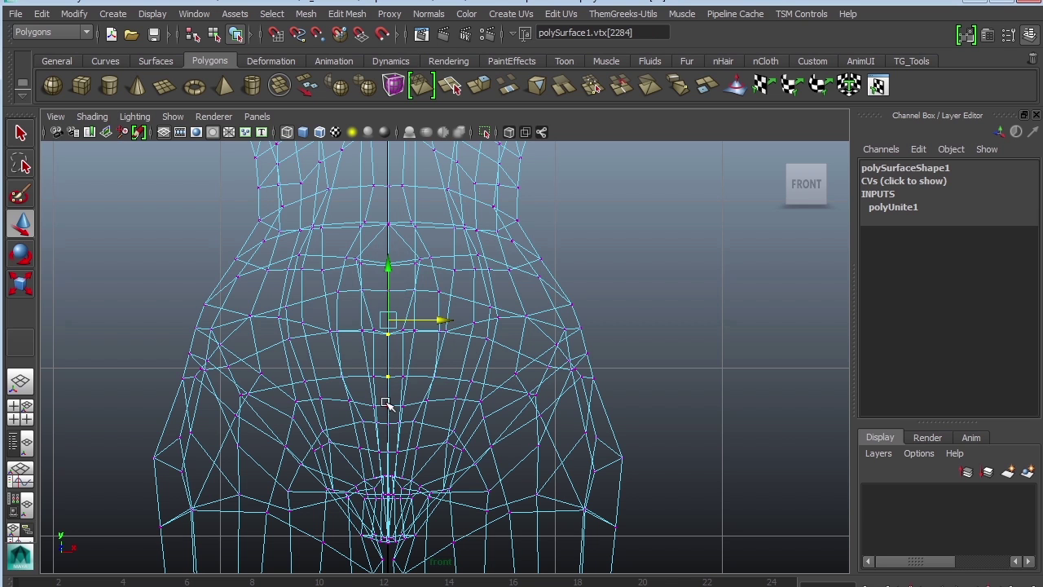
pyautogui.keyDown('shift'); pyautogui.click(388, 405); pyautogui.keyUp('shift')
pyautogui.keyDown('shift'); pyautogui.moveTo(391, 433); pyautogui.dragTo(393, 460); pyautogui.keyUp('shift')
pyautogui.keyDown('alt'); pyautogui.moveTo(398, 472); pyautogui.dragTo(401, 461, button='middle'); pyautogui.keyUp('alt')
pyautogui.keyDown('alt'); pyautogui.moveTo(410, 289); pyautogui.dragTo(428, 450, button='middle'); pyautogui.keyUp('alt')
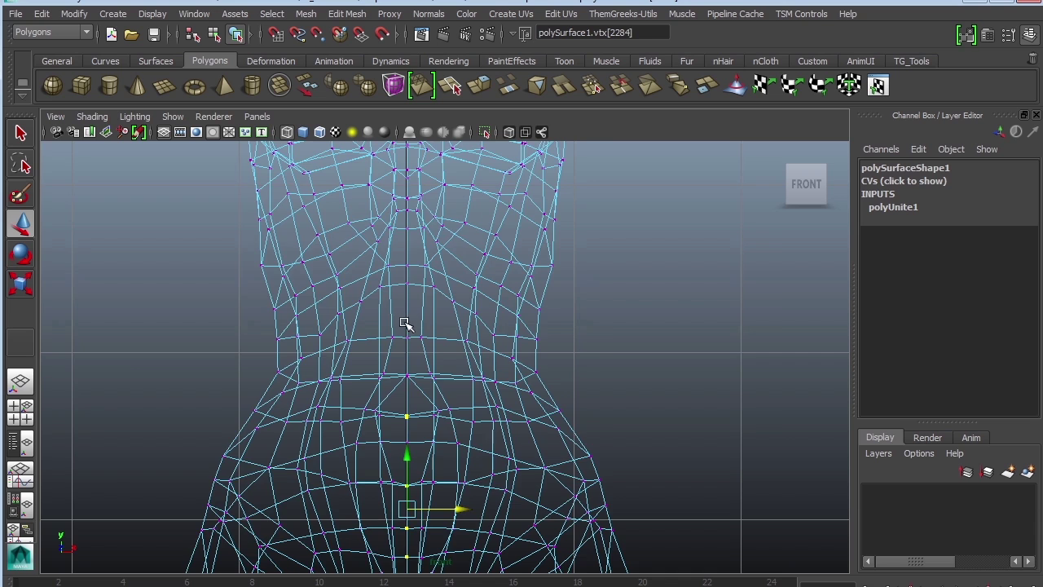
# - Add the centre-line vertices of the abdomen up to the lower chest to the selection
pyautogui.keyDown('shift'); pyautogui.moveTo(401, 326); pyautogui.dragTo(414, 387); pyautogui.keyUp('shift')
pyautogui.keyDown('alt'); pyautogui.moveTo(440, 301); pyautogui.dragTo(479, 401, button='middle'); pyautogui.keyUp('alt')
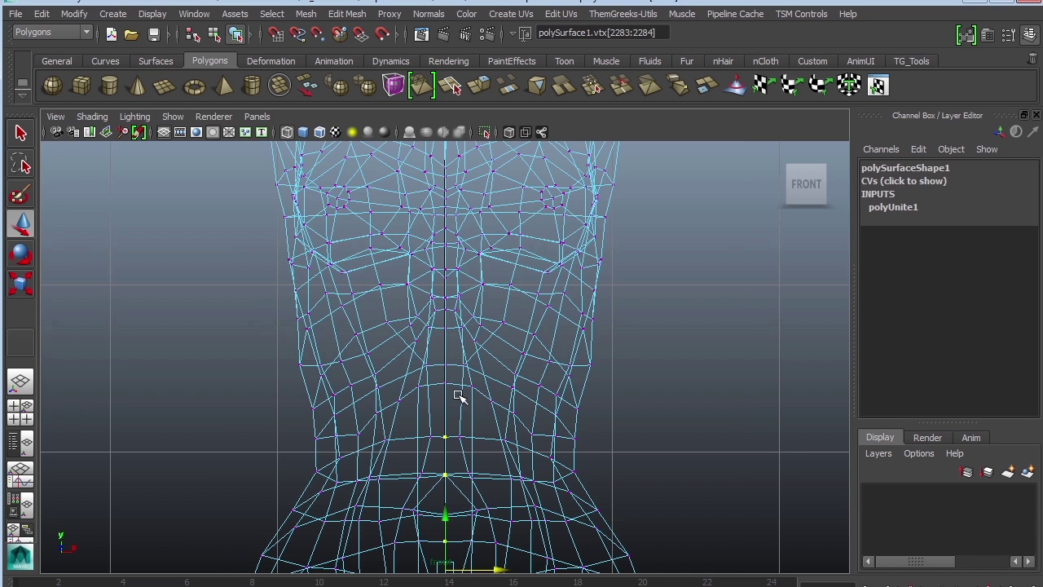
pyautogui.keyDown('shift'); pyautogui.moveTo(456, 392); pyautogui.dragTo(437, 333); pyautogui.keyUp('shift')
pyautogui.keyDown('alt'); pyautogui.moveTo(511, 330); pyautogui.dragTo(514, 372, button='middle'); pyautogui.keyUp('alt')
pyautogui.keyDown('shift'); pyautogui.moveTo(448, 363); pyautogui.dragTo(451, 375); pyautogui.keyUp('shift')
pyautogui.keyDown('alt'); pyautogui.moveTo(493, 335); pyautogui.dragTo(492, 380, button='middle'); pyautogui.keyUp('alt')
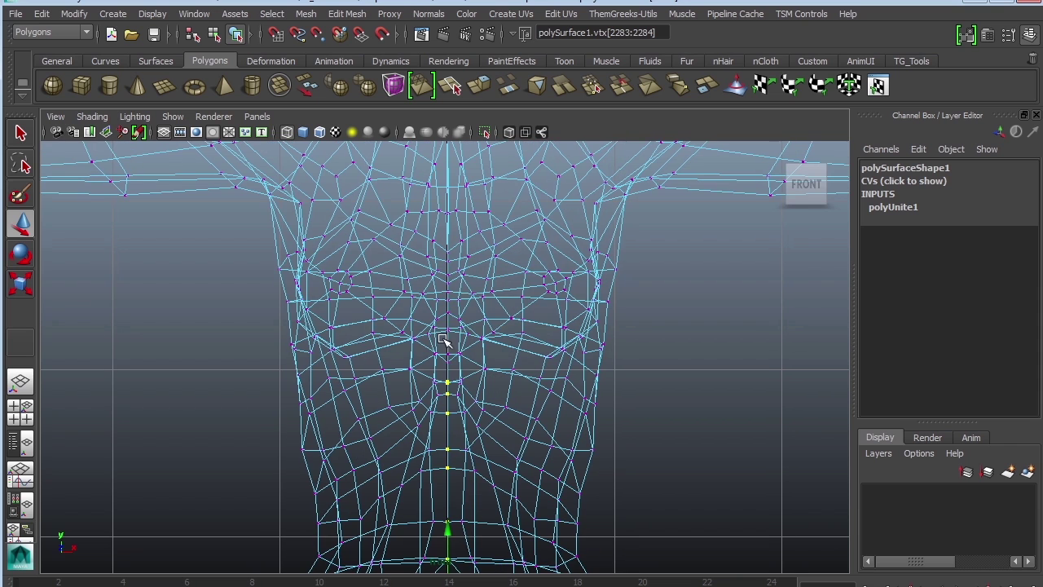
# - Extend the vertex selection along the centre line through the chest toward the collarbones
pyautogui.keyDown('shift'); pyautogui.moveTo(446, 335); pyautogui.dragTo(453, 371); pyautogui.keyUp('shift')
pyautogui.keyDown('alt'); pyautogui.moveTo(511, 313); pyautogui.dragTo(511, 364, button='middle'); pyautogui.keyUp('alt')
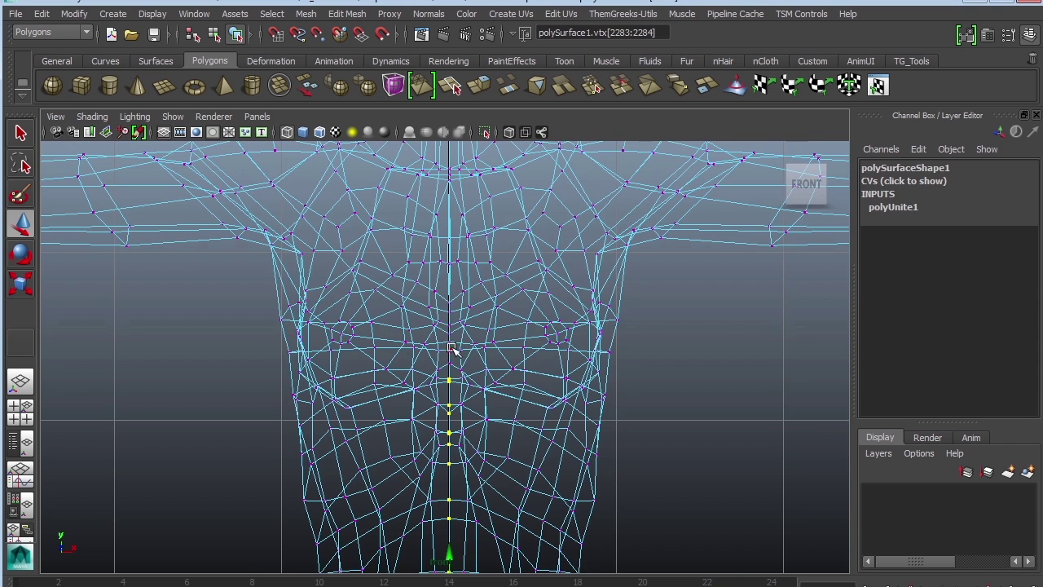
pyautogui.keyDown('shift'); pyautogui.moveTo(445, 308); pyautogui.dragTo(477, 328); pyautogui.keyUp('shift')
pyautogui.keyDown('alt'); pyautogui.moveTo(478, 328); pyautogui.dragTo(468, 351, button='middle'); pyautogui.keyUp('alt')
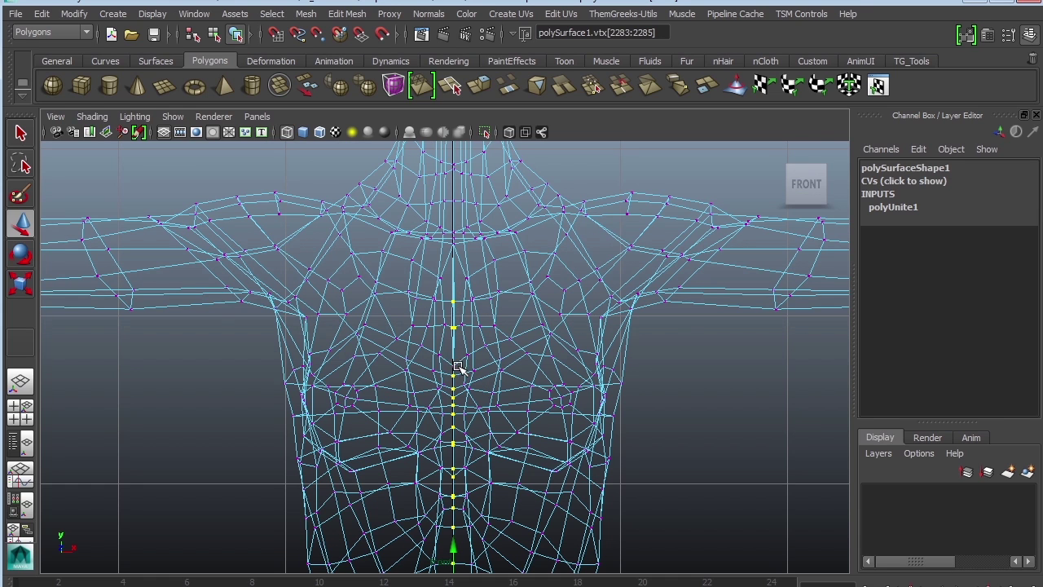
pyautogui.keyDown('shift'); pyautogui.moveTo(445, 353); pyautogui.dragTo(463, 369); pyautogui.keyUp('shift')
# - Add the centre-line vertices of the neck and the underside of the chin to the selection
pyautogui.keyDown('alt'); pyautogui.moveTo(494, 278); pyautogui.dragTo(499, 397, button='middle'); pyautogui.keyUp('alt')
pyautogui.keyDown('alt'); pyautogui.moveTo(495, 331); pyautogui.dragTo(506, 436, button='middle'); pyautogui.keyUp('alt')
pyautogui.keyDown('alt'); pyautogui.moveTo(549, 403); pyautogui.dragTo(687, 511, button='right'); pyautogui.keyUp('alt')
pyautogui.keyDown('shift'); pyautogui.moveTo(479, 380); pyautogui.dragTo(503, 481); pyautogui.keyUp('shift')
pyautogui.keyDown('alt'); pyautogui.moveTo(519, 309); pyautogui.dragTo(522, 362, button='middle'); pyautogui.keyUp('alt')
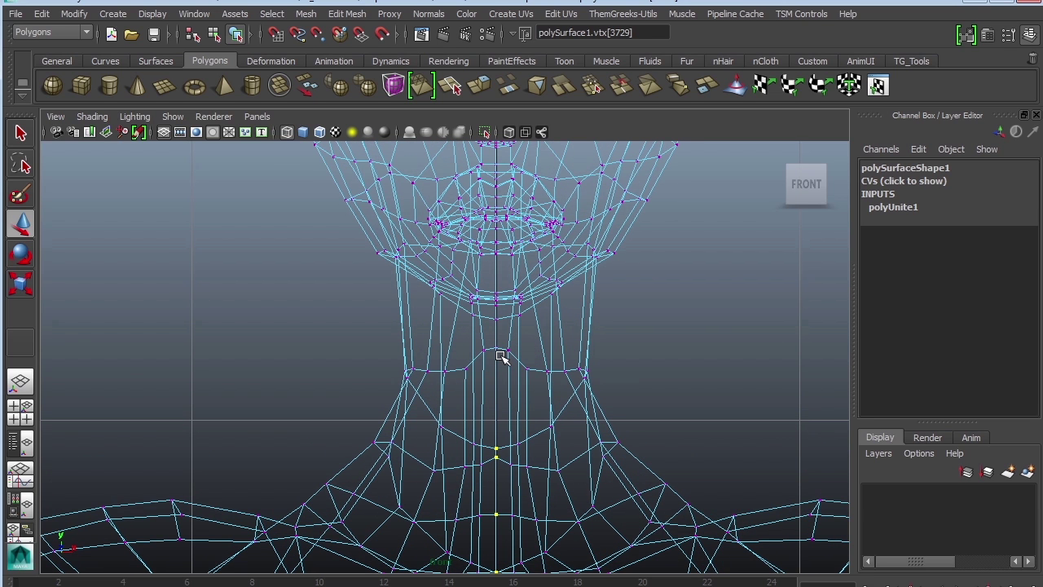
pyautogui.keyDown('alt'); pyautogui.moveTo(489, 275); pyautogui.dragTo(503, 336, button='middle'); pyautogui.keyUp('alt')
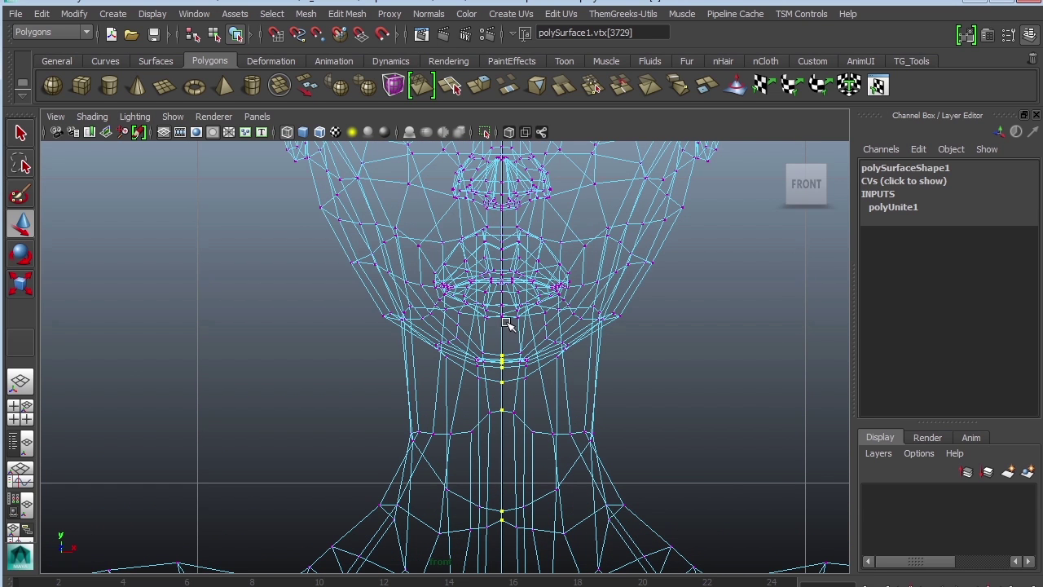
# - Add the centre-line vertices from above the chin through the lips and the lower nose to the selection
pyautogui.keyDown('shift'); pyautogui.moveTo(513, 326); pyautogui.dragTo(494, 220); pyautogui.keyUp('shift')
pyautogui.keyDown('alt'); pyautogui.moveTo(534, 245); pyautogui.dragTo(534, 313, button='middle'); pyautogui.keyUp('alt')
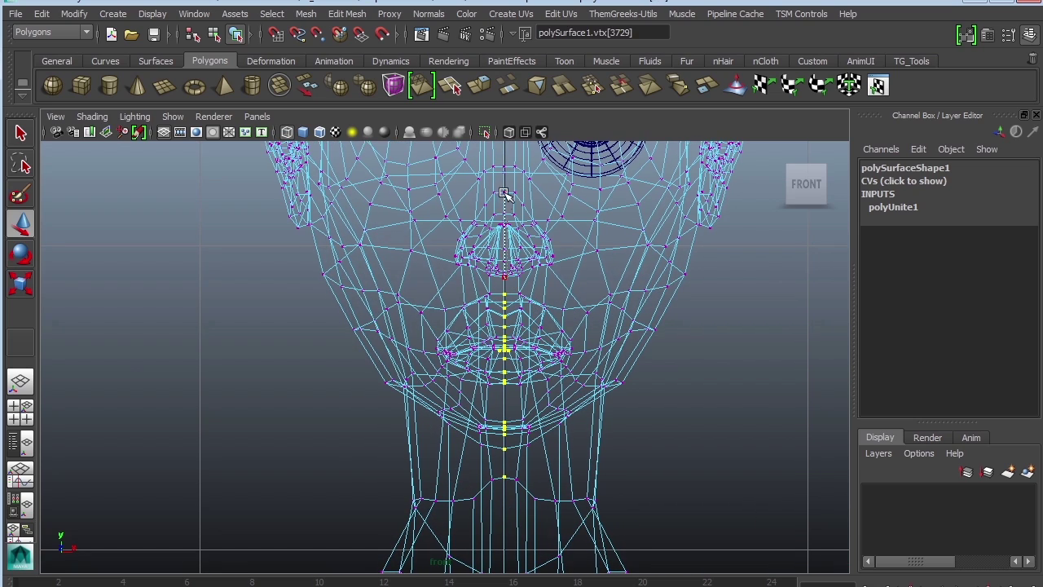
pyautogui.keyDown('alt'); pyautogui.moveTo(528, 259); pyautogui.dragTo(540, 294, button='middle'); pyautogui.keyUp('alt')
pyautogui.keyDown('alt'); pyautogui.moveTo(540, 295); pyautogui.dragTo(638, 417, button='right'); pyautogui.keyUp('alt')
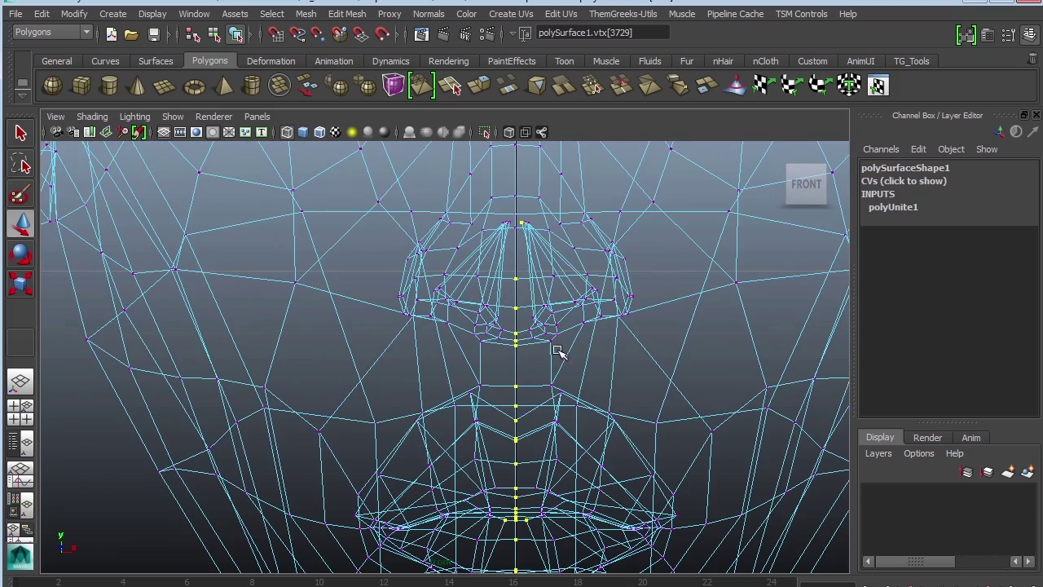
# - Extend the vertex selection along the centre line from the nose bridge over the forehead to the crown
pyautogui.keyDown('alt'); pyautogui.moveTo(565, 333); pyautogui.dragTo(559, 448, button='middle'); pyautogui.keyUp('alt')
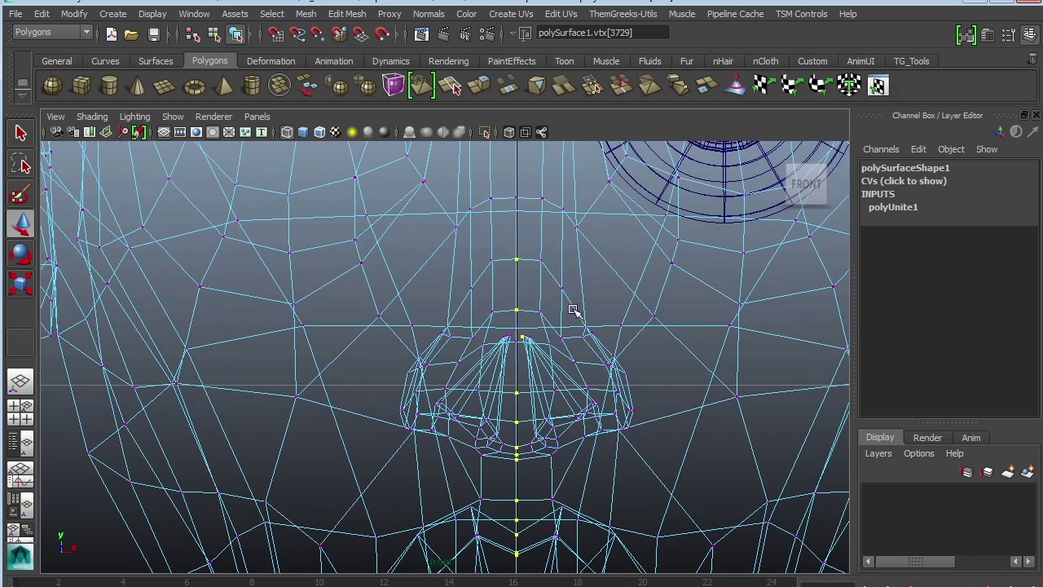
pyautogui.keyDown('alt'); pyautogui.moveTo(574, 257); pyautogui.dragTo(520, 231, button='middle'); pyautogui.keyUp('alt')
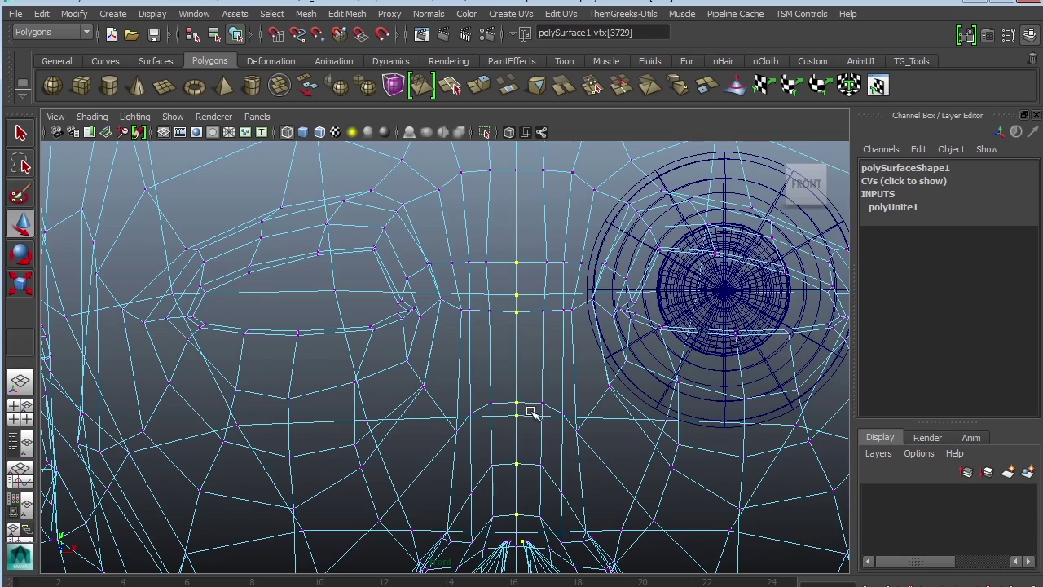
pyautogui.scroll(-8, 598, 385)
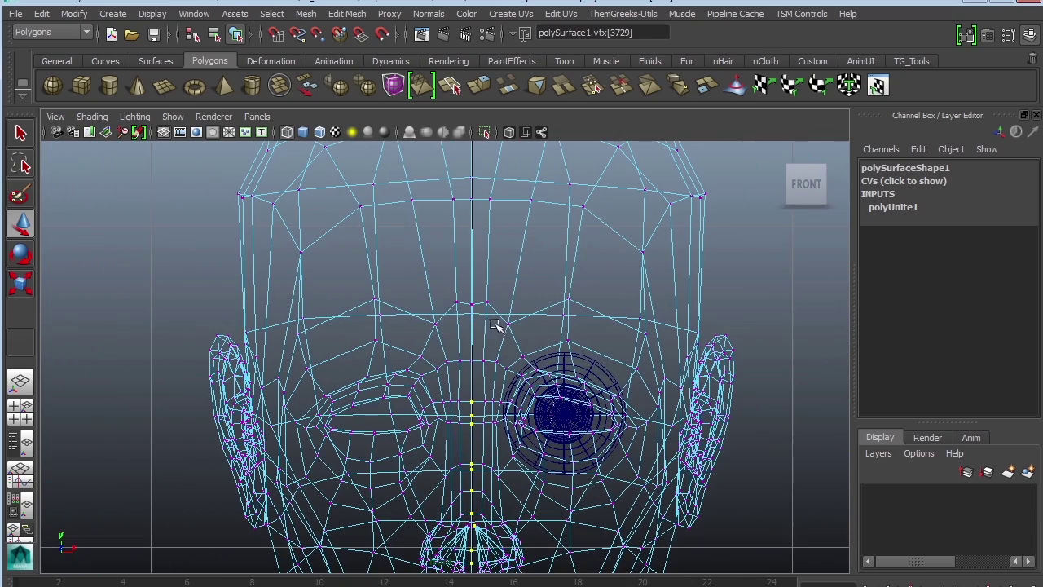
pyautogui.keyDown('alt'); pyautogui.moveTo(478, 349); pyautogui.dragTo(501, 263, button='middle'); pyautogui.keyUp('alt')
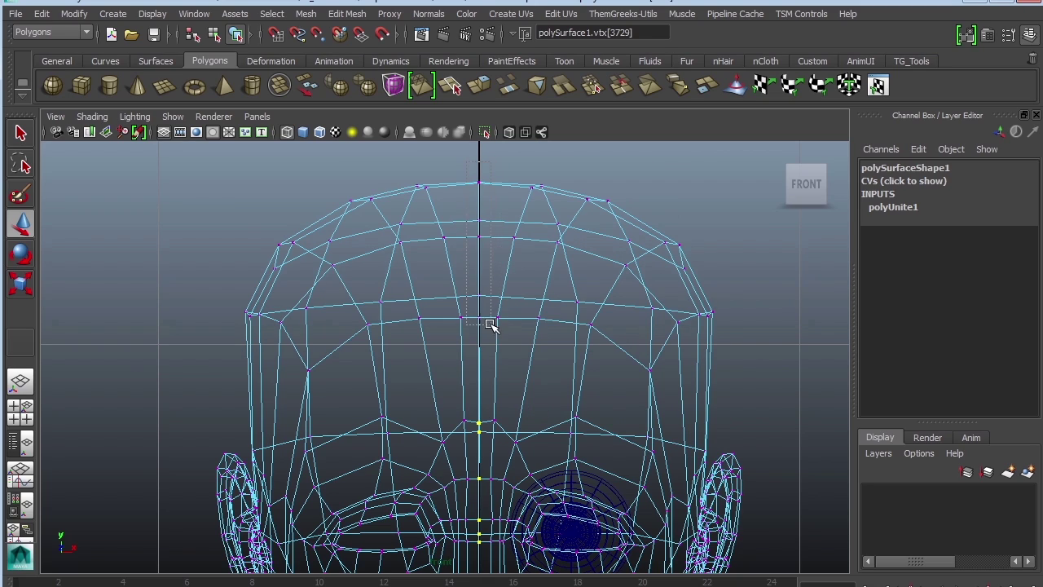
pyautogui.keyDown('alt'); pyautogui.moveTo(491, 324); pyautogui.dragTo(504, 458, button='middle'); pyautogui.keyUp('alt')
# - Add the remaining centre-line vertices at the crotch and underside of the pelvis to the selection
pyautogui.moveTo(506, 507)
pyautogui.keyDown('alt'); pyautogui.mouseDown(button='middle')
pyautogui.moveTo(533, 242)
pyautogui.moveTo(555, 207)
pyautogui.mouseUp(button='middle'); pyautogui.keyUp('alt')
pyautogui.moveTo(550, 461)
pyautogui.keyDown('alt'); pyautogui.mouseDown(button='middle')
pyautogui.moveTo(540, 214)
pyautogui.moveTo(560, 106)
pyautogui.moveTo(529, 165)
pyautogui.mouseUp(button='middle'); pyautogui.keyUp('alt')
pyautogui.keyDown('alt'); pyautogui.moveTo(550, 565); pyautogui.dragTo(569, 256, button='middle'); pyautogui.keyUp('alt')
pyautogui.keyDown('alt'); pyautogui.moveTo(582, 242); pyautogui.dragTo(741, 415, button='right'); pyautogui.keyUp('alt')
pyautogui.keyDown('alt'); pyautogui.moveTo(559, 255); pyautogui.dragTo(538, 241, button='middle'); pyautogui.keyUp('alt')
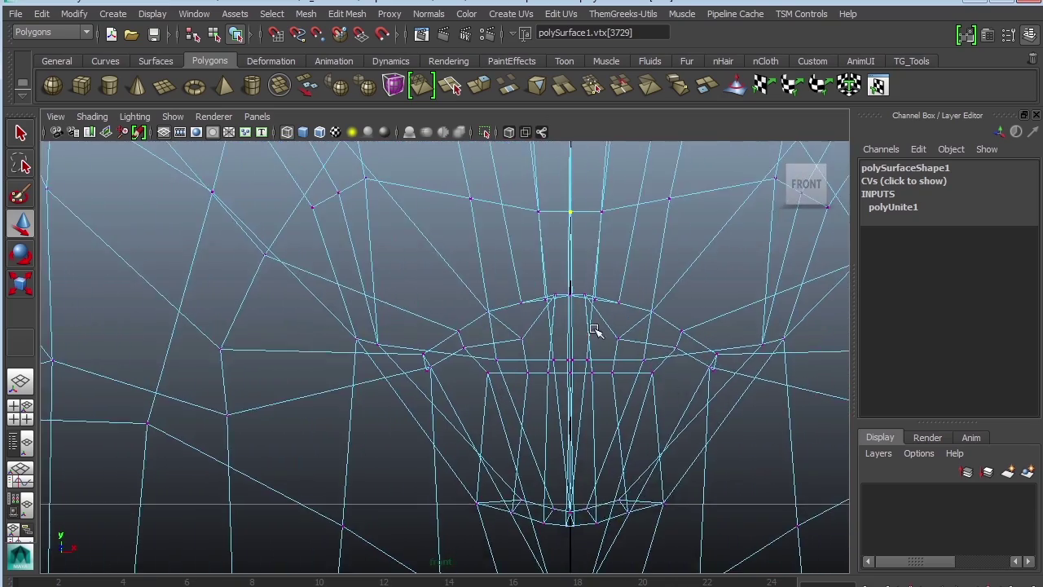
pyautogui.keyDown('shift'); pyautogui.moveTo(561, 276); pyautogui.dragTo(576, 315); pyautogui.keyUp('shift')
pyautogui.keyDown('shift'); pyautogui.moveTo(583, 543); pyautogui.dragTo(561, 492); pyautogui.keyUp('shift')
# - Merge the selected centre-line seam vertices of the whole body
pyautogui.keyDown('alt'); pyautogui.moveTo(681, 407); pyautogui.dragTo(535, 299, button='right'); pyautogui.keyUp('alt')
pyautogui.keyDown('alt'); pyautogui.moveTo(534, 301); pyautogui.dragTo(524, 443, button='middle'); pyautogui.keyUp('alt')
pyautogui.keyDown('alt'); pyautogui.moveTo(524, 442); pyautogui.dragTo(576, 437, button='right'); pyautogui.keyUp('alt')
pyautogui.keyDown('alt'); pyautogui.moveTo(578, 408); pyautogui.dragTo(605, 448, button='middle'); pyautogui.keyUp('alt')
pyautogui.click(349, 15)
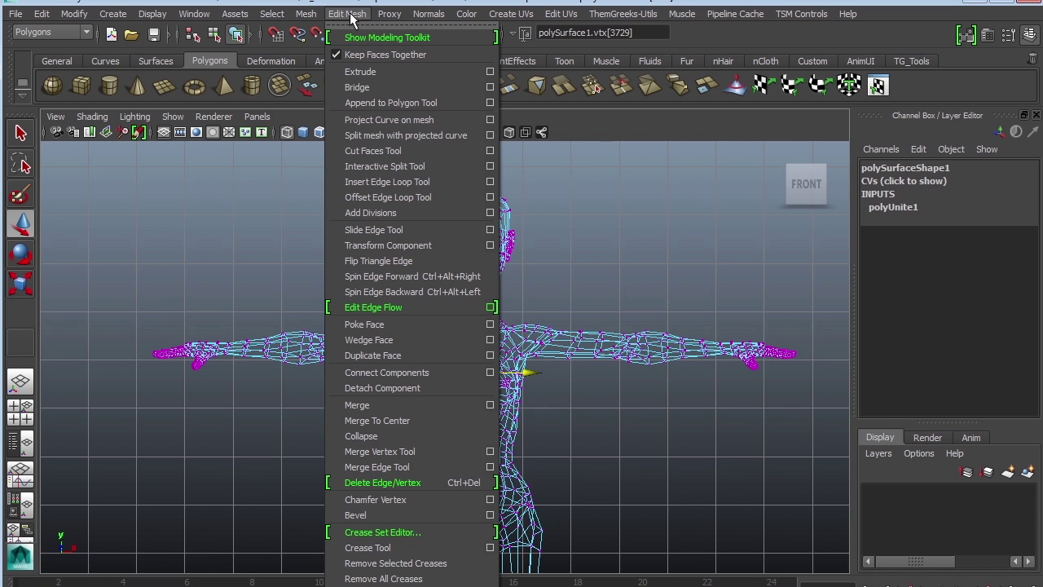
pyautogui.click(385, 404)
# - Display the mesh shaded and merge the selected seam vertices a second time
pyautogui.keyDown('alt'); pyautogui.moveTo(532, 275); pyautogui.dragTo(844, 473, button='right'); pyautogui.keyUp('alt')
pyautogui.keyDown('alt'); pyautogui.moveTo(675, 277); pyautogui.dragTo(598, 496, button='middle'); pyautogui.keyUp('alt')
pyautogui.press('5')
pyautogui.scroll(6, 606, 350)
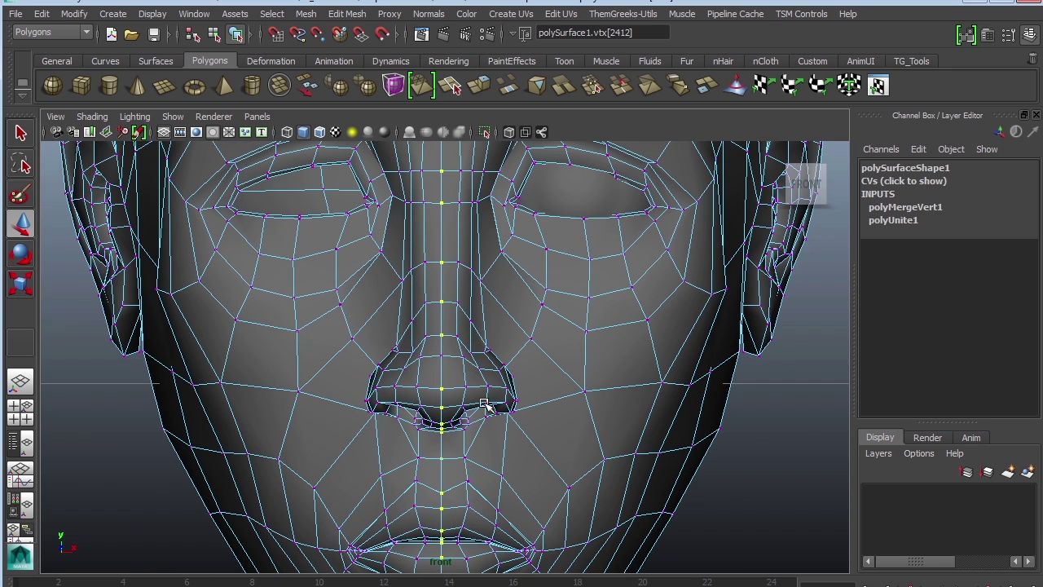
pyautogui.keyDown('alt'); pyautogui.moveTo(538, 477); pyautogui.dragTo(542, 397, button='middle'); pyautogui.keyUp('alt')
pyautogui.keyDown('alt'); pyautogui.moveTo(536, 494); pyautogui.dragTo(550, 413, button='middle'); pyautogui.keyUp('alt')
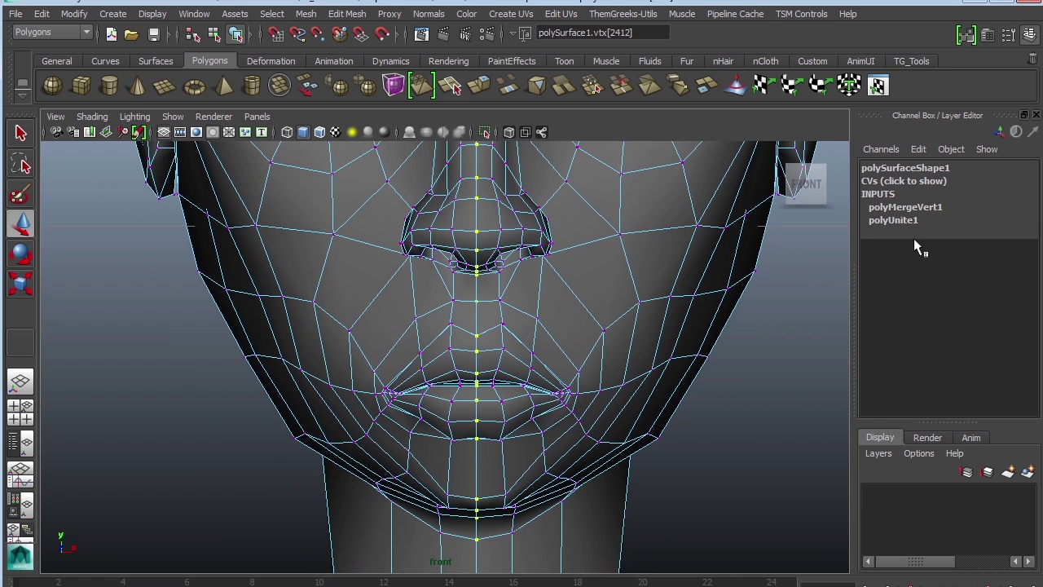
pyautogui.click(306, 14)
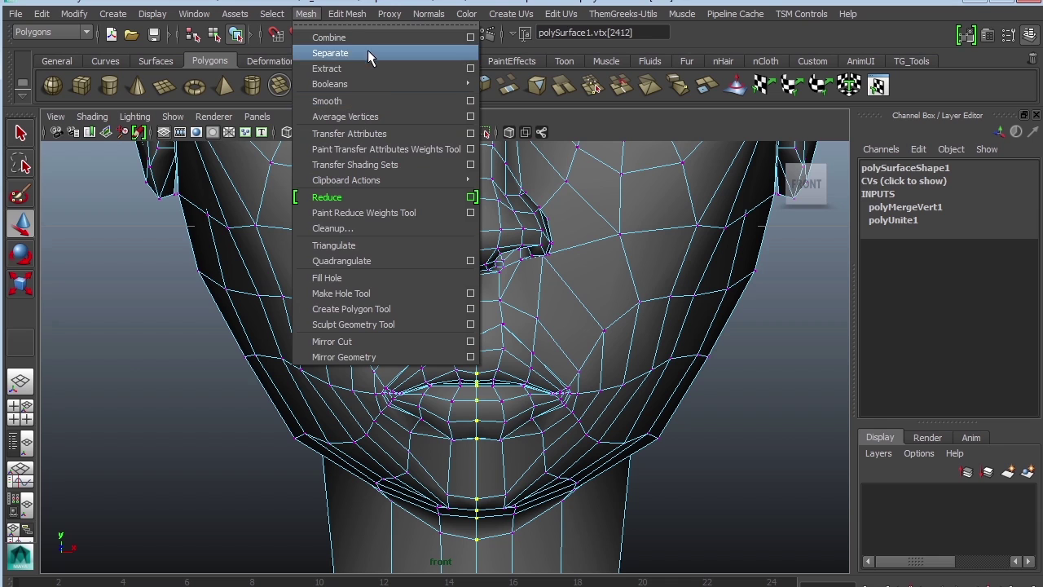
pyautogui.moveTo(349, 20)
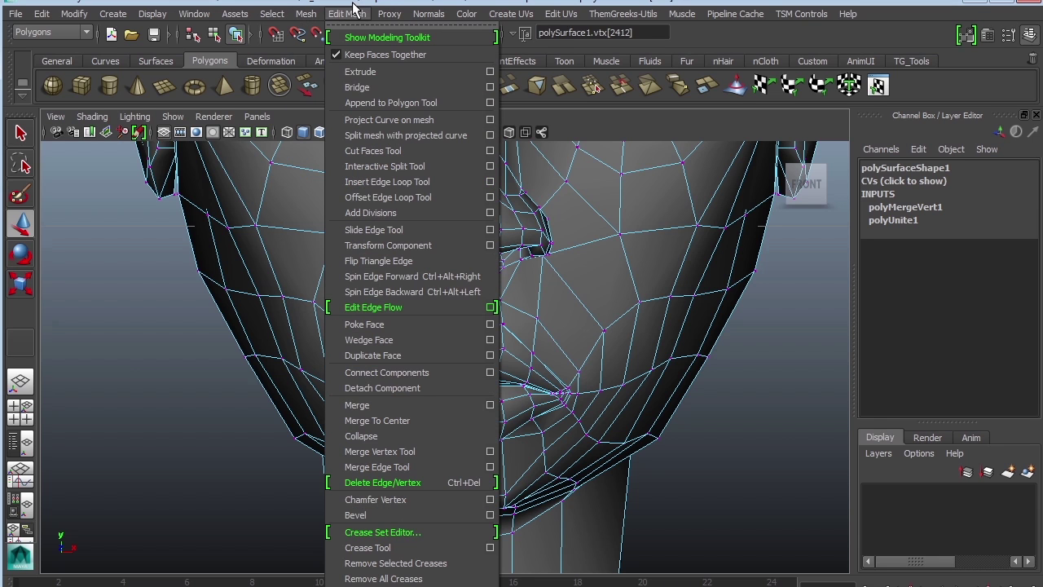
pyautogui.click(401, 405)
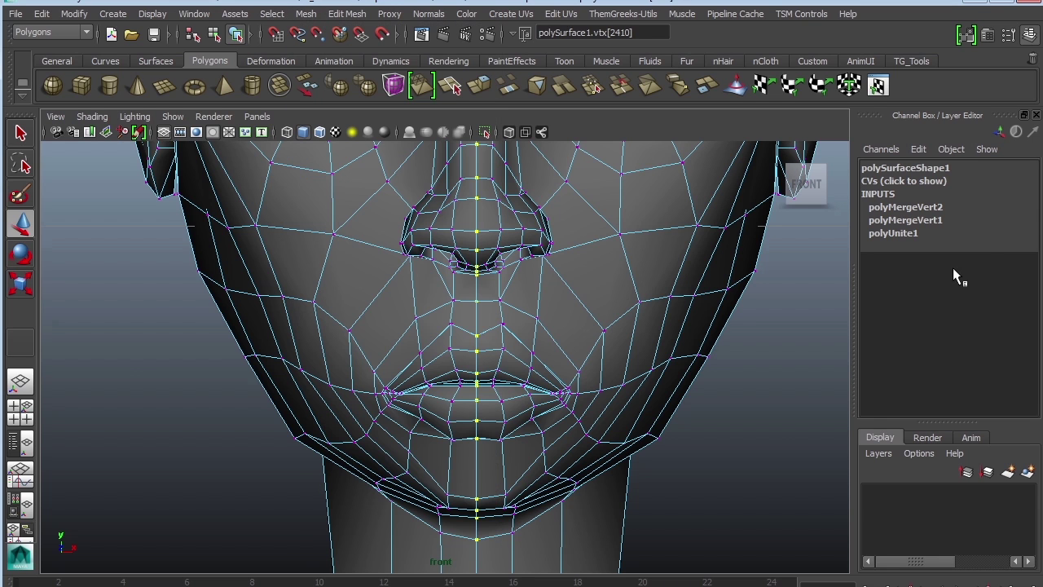
# - Set the Distance of polyMergeVert2 to 1 and inspect the torso seam
pyautogui.click(913, 208)
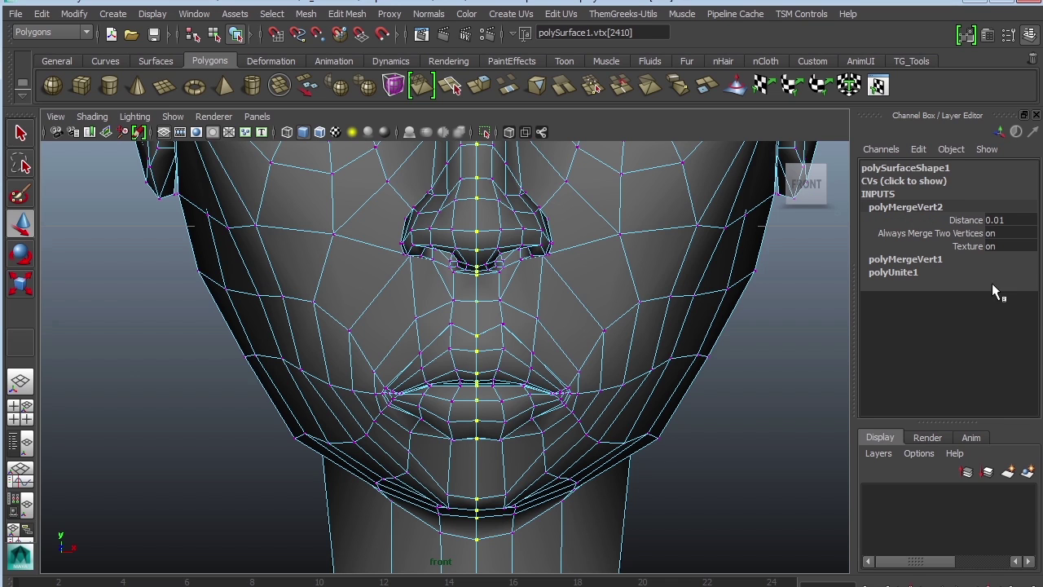
pyautogui.doubleClick(1003, 220)
pyautogui.write('1')
pyautogui.press('Return')
pyautogui.keyDown('alt'); pyautogui.moveTo(734, 431); pyautogui.dragTo(622, 419, button='right'); pyautogui.keyUp('alt')
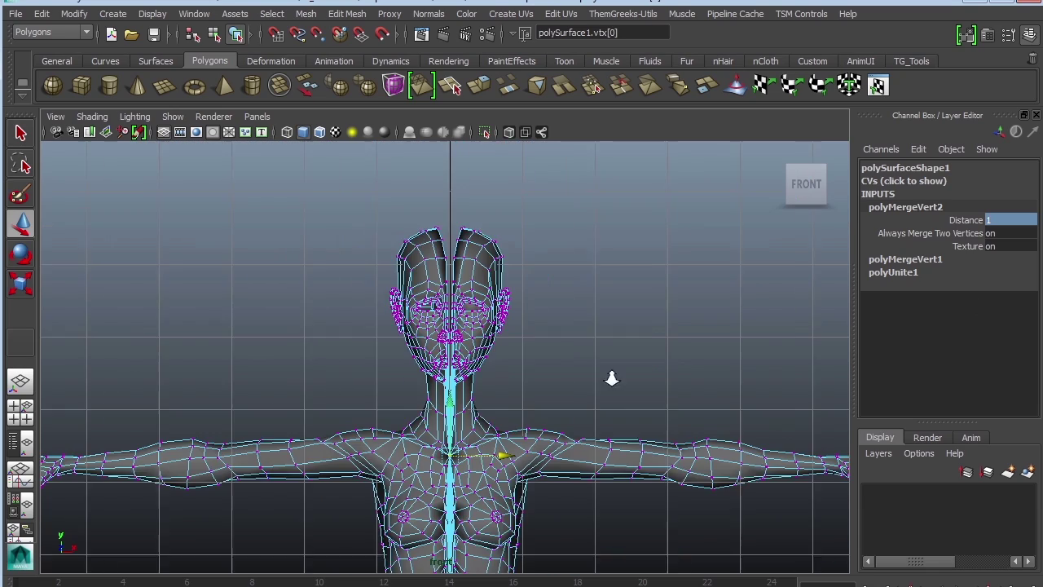
pyautogui.keyDown('alt'); pyautogui.moveTo(623, 444); pyautogui.dragTo(640, 250, button='middle'); pyautogui.keyUp('alt')
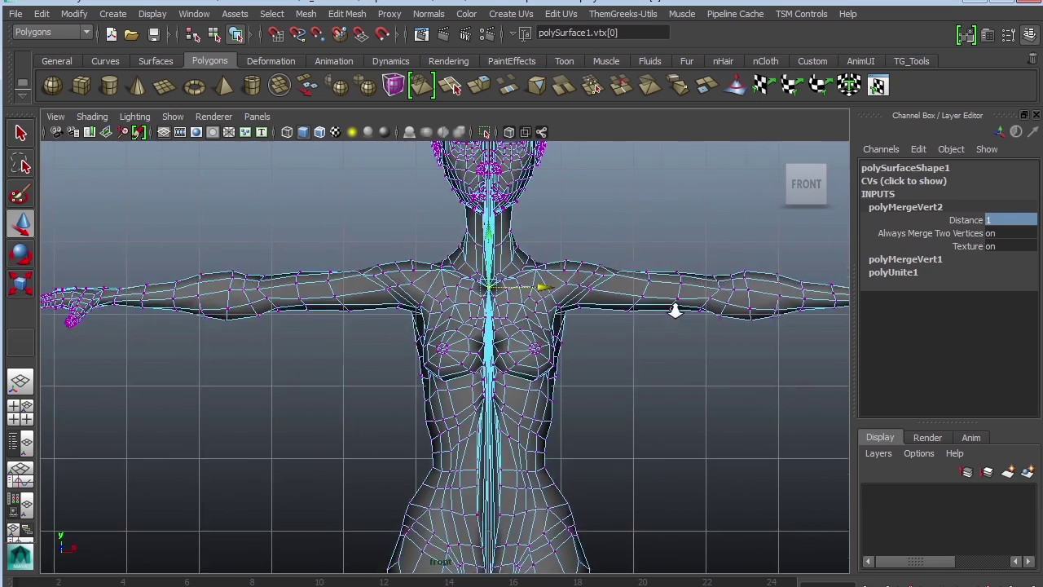
pyautogui.scroll(5, 742, 342)
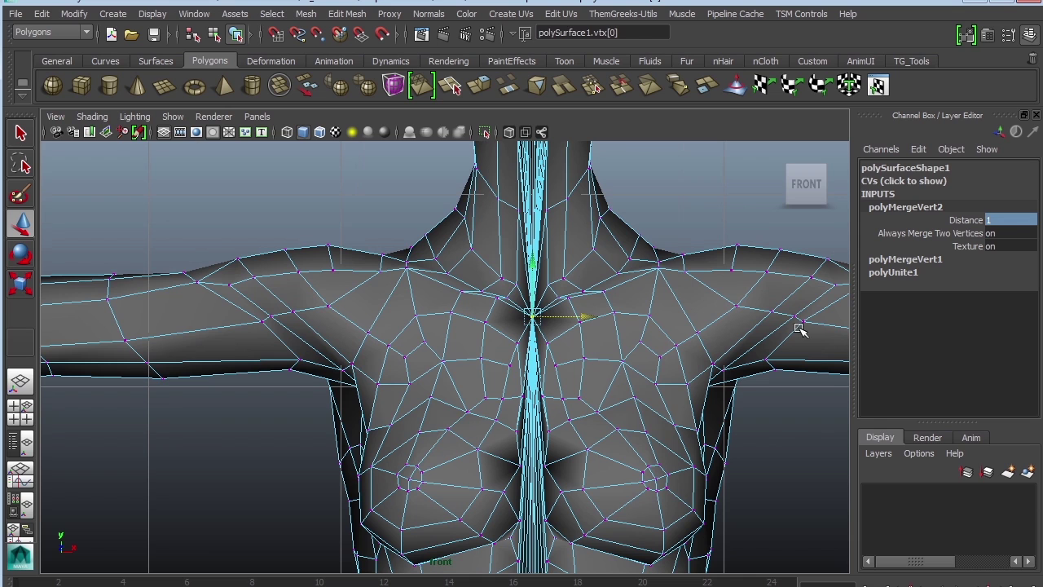
# - Set the Distance of polyMergeVert2 to 0.01 and clear the vertex selection
pyautogui.doubleClick(1009, 220)
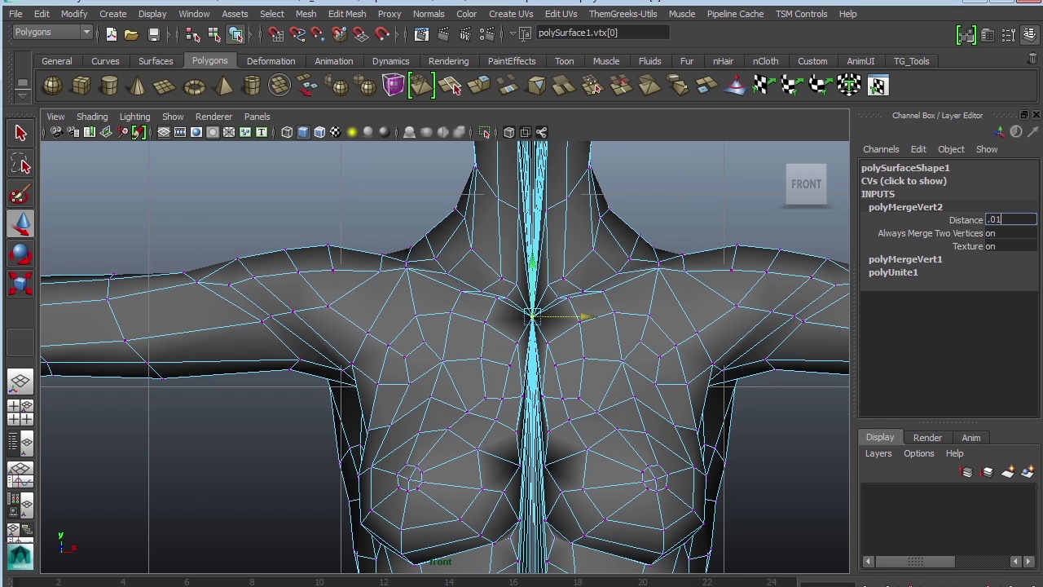
pyautogui.press('Return')
pyautogui.keyDown('alt'); pyautogui.moveTo(630, 208); pyautogui.dragTo(619, 352, button='middle'); pyautogui.keyUp('alt')
pyautogui.click(681, 321)
# - Test the weld by nudging a centre-line vertex at the neck, and undo the move
pyautogui.click(520, 359)
pyautogui.moveTo(522, 360)
pyautogui.mouseDown()
pyautogui.moveTo(538, 339)
pyautogui.moveTo(524, 348)
pyautogui.mouseUp()
pyautogui.hotkey('ctrl', 'z')
# - Return to object selection and select the whole body mesh
pyautogui.keyDown('alt'); pyautogui.moveTo(618, 335); pyautogui.dragTo(494, 409, button='right'); pyautogui.keyUp('alt')
pyautogui.keyDown('alt'); pyautogui.moveTo(493, 408); pyautogui.dragTo(519, 256, button='middle'); pyautogui.keyUp('alt')
pyautogui.click(596, 378)
pyautogui.moveTo(524, 361); pyautogui.dragTo(566, 338, button='right')
pyautogui.click(540, 463)
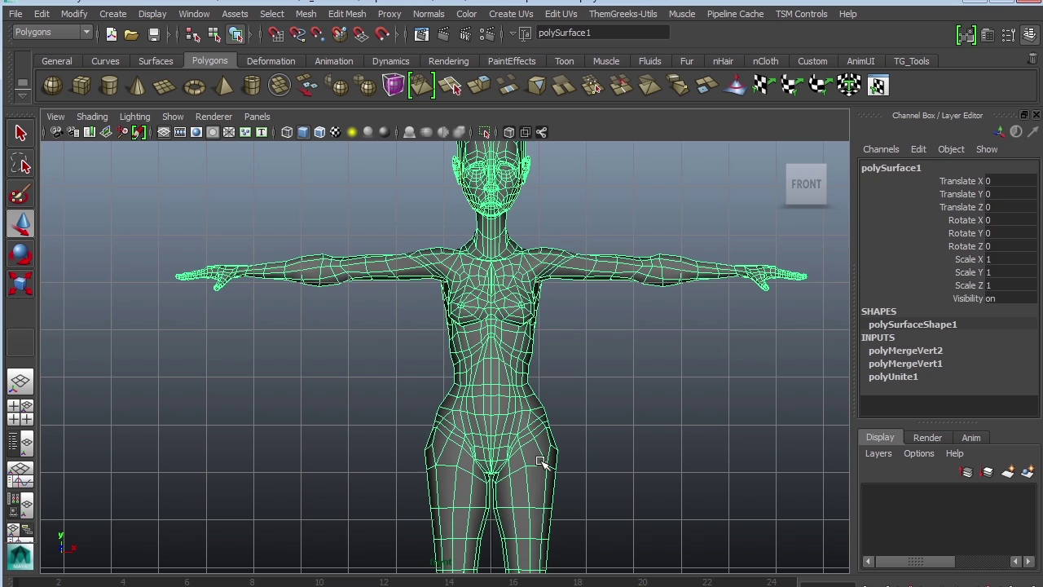
# - Apply Smooth to the whole body mesh
pyautogui.click(305, 14)
pyautogui.click(331, 101)
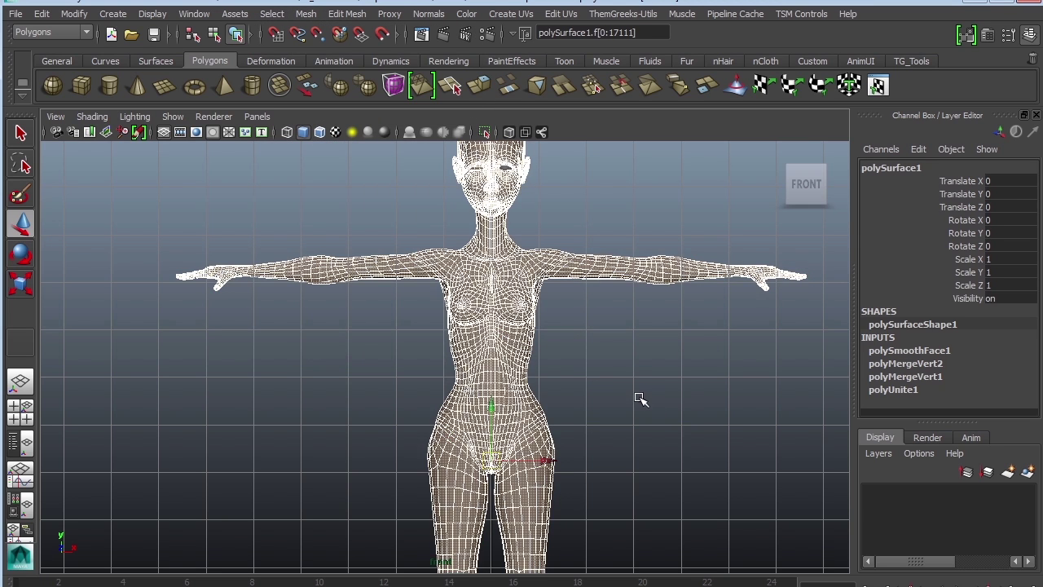
pyautogui.click(682, 380)
# - Examine the smoothed body in the perspective view, checking the seam on the head from the front and back
pyautogui.press('space')
pyautogui.press('space')
pyautogui.keyDown('alt'); pyautogui.moveTo(759, 277); pyautogui.dragTo(531, 375); pyautogui.keyUp('alt')
pyautogui.keyDown('alt'); pyautogui.moveTo(526, 369); pyautogui.dragTo(515, 459, button='middle'); pyautogui.keyUp('alt')
pyautogui.keyDown('alt'); pyautogui.moveTo(517, 322); pyautogui.dragTo(515, 457, button='middle'); pyautogui.keyUp('alt')
pyautogui.keyDown('alt'); pyautogui.moveTo(436, 371); pyautogui.dragTo(406, 384); pyautogui.keyUp('alt')
pyautogui.keyDown('alt'); pyautogui.moveTo(406, 386); pyautogui.dragTo(421, 419, button='middle'); pyautogui.keyUp('alt')
pyautogui.keyDown('alt'); pyautogui.moveTo(421, 419); pyautogui.dragTo(532, 369); pyautogui.keyUp('alt')
pyautogui.keyDown('alt'); pyautogui.moveTo(532, 369); pyautogui.dragTo(564, 371, button='right'); pyautogui.keyUp('alt')
pyautogui.keyDown('alt'); pyautogui.moveTo(511, 352); pyautogui.dragTo(590, 361, button='middle'); pyautogui.keyUp('alt')
pyautogui.keyDown('alt'); pyautogui.moveTo(590, 361); pyautogui.dragTo(529, 359); pyautogui.keyUp('alt')
pyautogui.keyDown('alt'); pyautogui.moveTo(399, 305); pyautogui.dragTo(451, 310); pyautogui.keyUp('alt')
pyautogui.click(489, 318)
pyautogui.keyDown('alt'); pyautogui.moveTo(489, 319); pyautogui.dragTo(531, 352, button='right'); pyautogui.keyUp('alt')
# - Undo the smoothing of the body mesh
pyautogui.hotkey('ctrl', 'z')
pyautogui.hotkey('ctrl', 'z')
pyautogui.hotkey('ctrl', 'z')
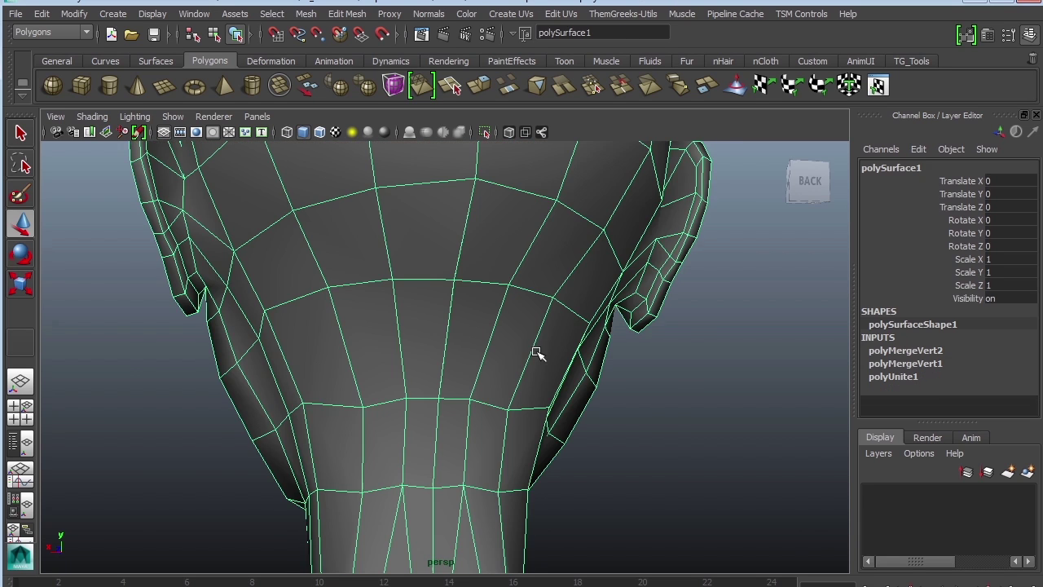
# - Select the vertices at two neighbouring centre-line points on the back of the head in wireframe and merge them
pyautogui.keyDown('alt'); pyautogui.moveTo(469, 339); pyautogui.dragTo(449, 337); pyautogui.keyUp('alt')
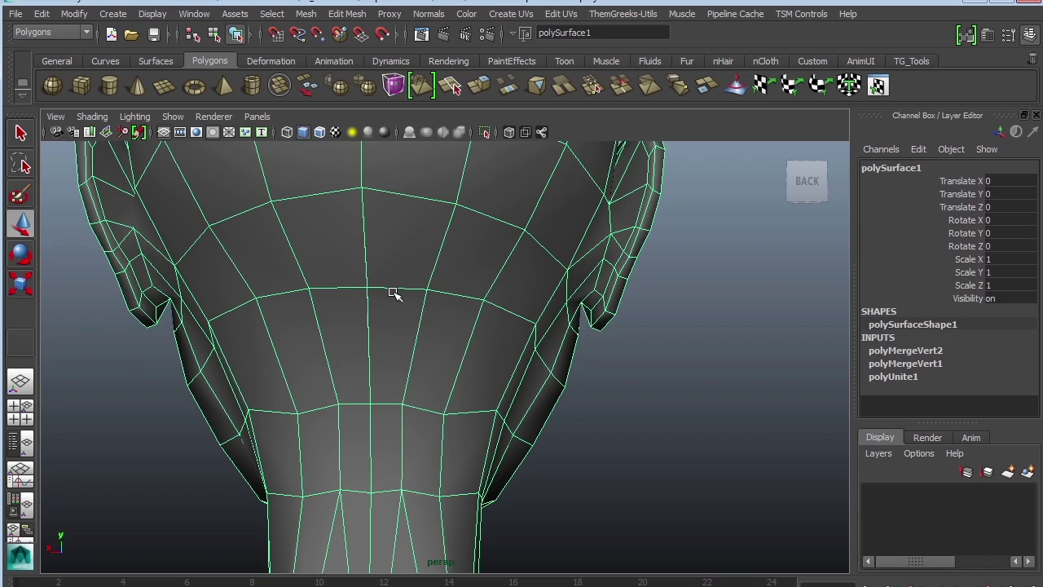
pyautogui.moveTo(356, 292); pyautogui.dragTo(338, 291, button='right')
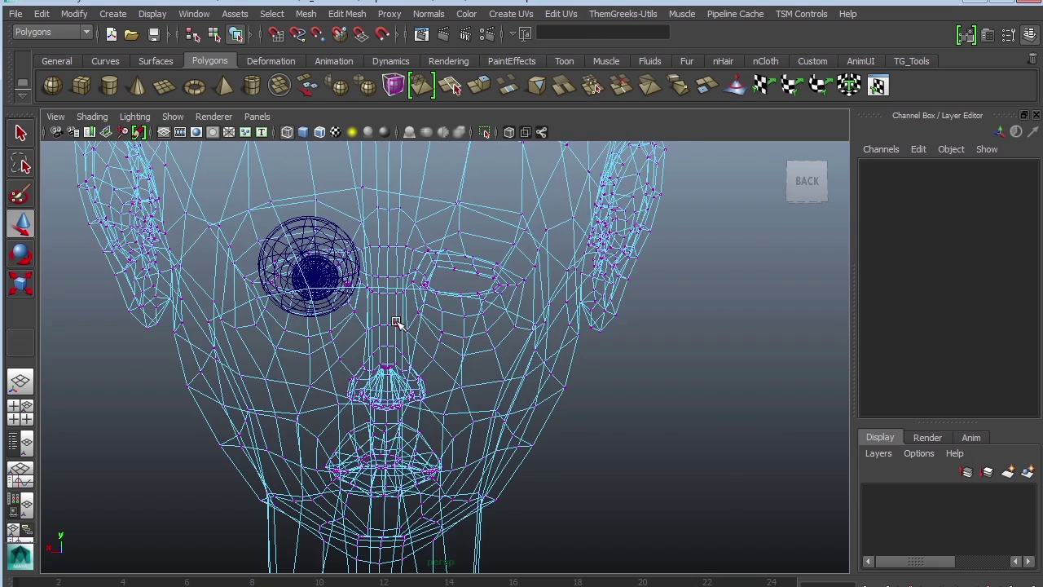
pyautogui.keyDown('alt'); pyautogui.moveTo(396, 322); pyautogui.dragTo(424, 305); pyautogui.keyUp('alt')
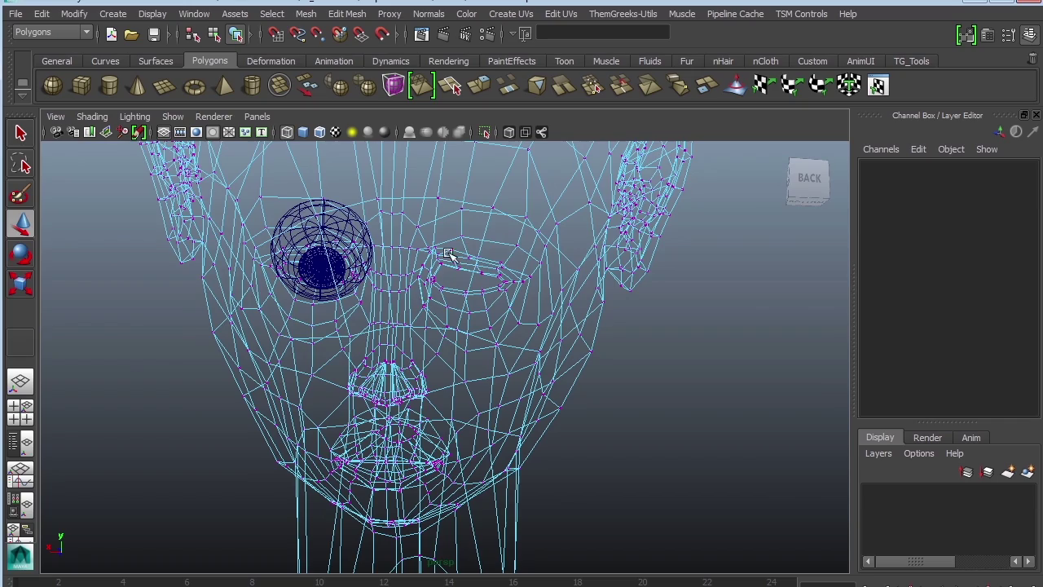
pyautogui.click(437, 198)
pyautogui.moveTo(477, 219)
pyautogui.keyDown('alt'); pyautogui.mouseDown()
pyautogui.moveTo(459, 228)
pyautogui.moveTo(475, 235)
pyautogui.moveTo(447, 228)
pyautogui.moveTo(456, 221)
pyautogui.mouseUp(); pyautogui.keyUp('alt')
pyautogui.keyDown('shift'); pyautogui.click(455, 193); pyautogui.keyUp('shift')
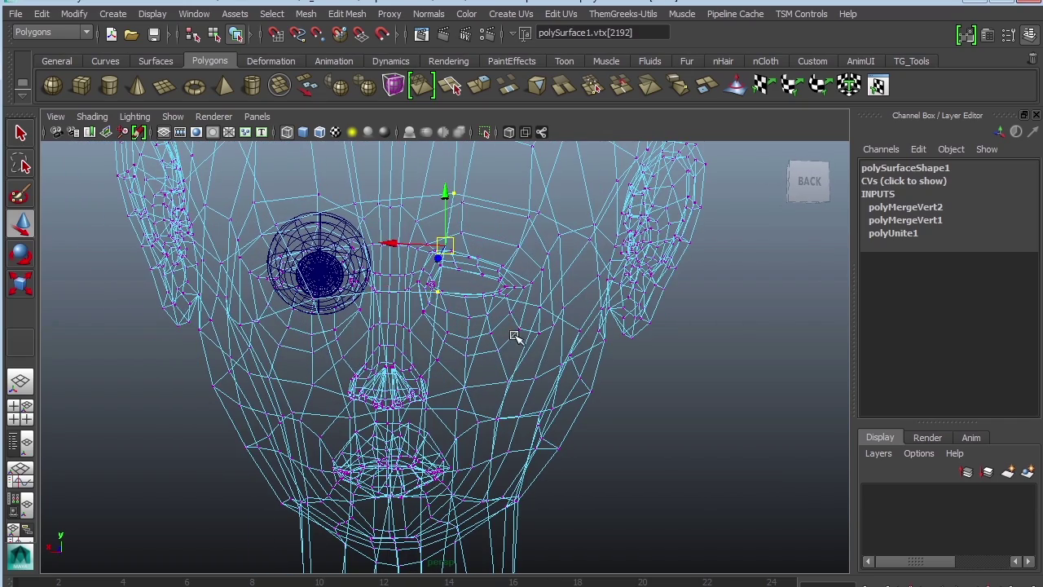
pyautogui.click(344, 18)
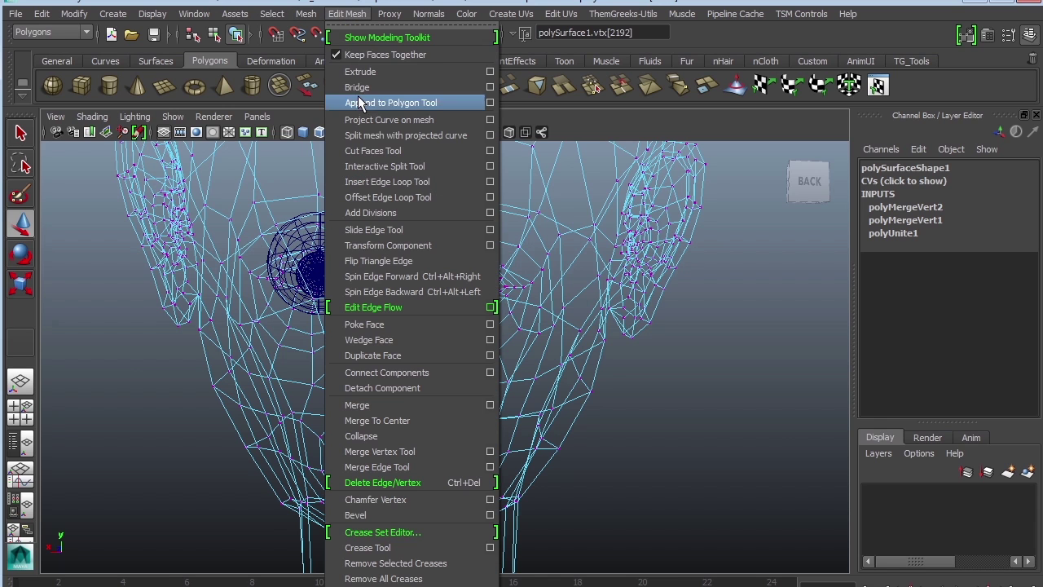
pyautogui.click(375, 405)
pyautogui.click(657, 372)
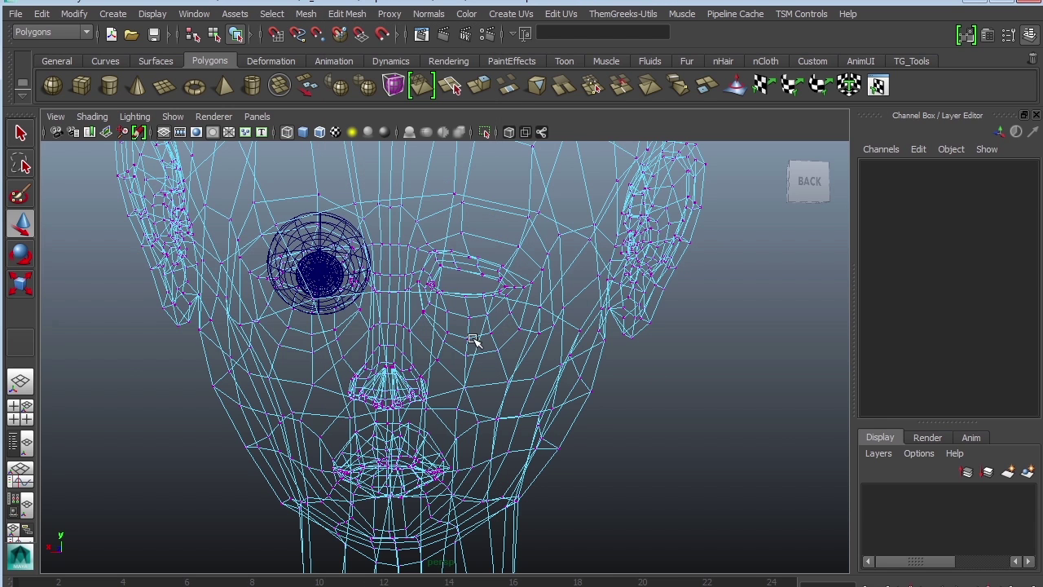
pyautogui.press('5')
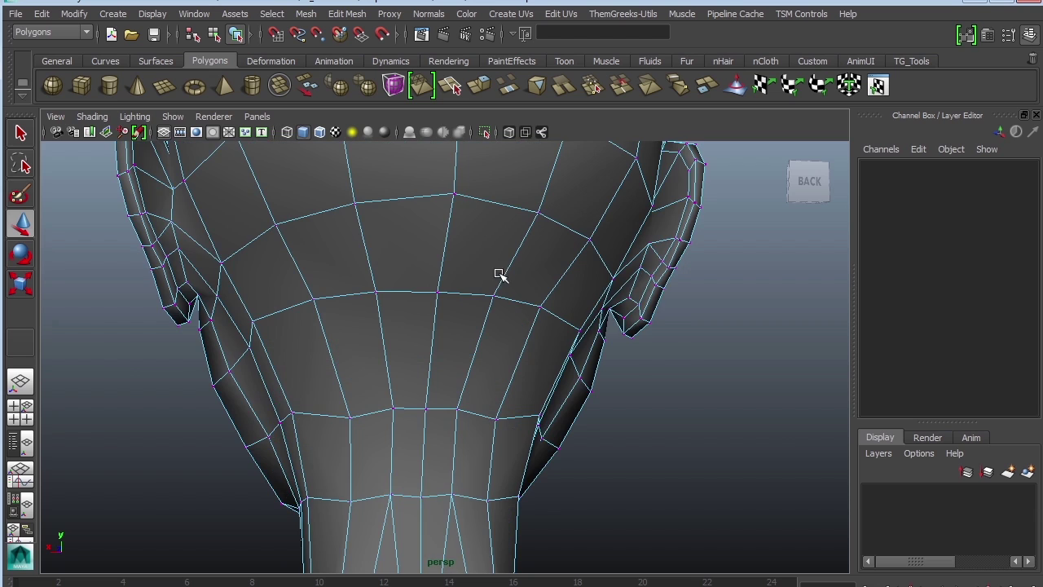
# - Test the weld on the back of the head by moving several centre-line vertices sideways, undoing each move
pyautogui.keyDown('alt'); pyautogui.moveTo(507, 251); pyautogui.dragTo(468, 310); pyautogui.keyUp('alt')
pyautogui.click(444, 261)
pyautogui.moveTo(444, 261)
pyautogui.mouseDown()
pyautogui.moveTo(381, 261)
pyautogui.moveTo(432, 262)
pyautogui.mouseUp()
pyautogui.hotkey('ctrl', 'z')
pyautogui.click(452, 169)
pyautogui.click(450, 174)
pyautogui.moveTo(449, 174); pyautogui.dragTo(425, 180)
pyautogui.hotkey('ctrl', 'z')
pyautogui.keyDown('alt'); pyautogui.moveTo(504, 198); pyautogui.dragTo(478, 295); pyautogui.keyUp('alt')
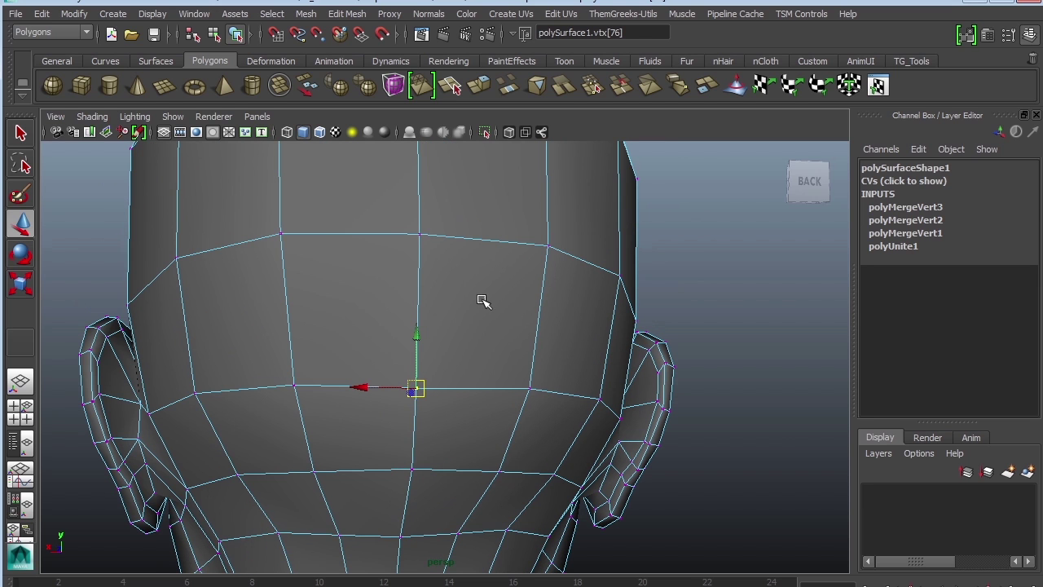
pyautogui.click(420, 234)
pyautogui.moveTo(422, 235); pyautogui.dragTo(396, 238)
pyautogui.hotkey('ctrl', 'z')
# - Return to object selection and move EyeBall2 sideways across the face into the empty eye socket
pyautogui.keyDown('alt'); pyautogui.moveTo(447, 392); pyautogui.dragTo(417, 313); pyautogui.keyUp('alt')
pyautogui.click(429, 345)
pyautogui.click(436, 310)
pyautogui.keyDown('alt'); pyautogui.moveTo(559, 366); pyautogui.dragTo(340, 337, button='right'); pyautogui.keyUp('alt')
pyautogui.keyDown('alt'); pyautogui.moveTo(340, 337); pyautogui.dragTo(622, 320); pyautogui.keyUp('alt')
pyautogui.keyDown('alt'); pyautogui.moveTo(623, 319); pyautogui.dragTo(473, 314, button='right'); pyautogui.keyUp('alt')
pyautogui.keyDown('alt'); pyautogui.moveTo(473, 315); pyautogui.dragTo(442, 235, button='middle'); pyautogui.keyUp('alt')
pyautogui.keyDown('alt'); pyautogui.moveTo(441, 235); pyautogui.dragTo(590, 264); pyautogui.keyUp('alt')
pyautogui.keyDown('alt'); pyautogui.moveTo(521, 169); pyautogui.dragTo(503, 324, button='middle'); pyautogui.keyUp('alt')
pyautogui.keyDown('alt'); pyautogui.moveTo(503, 323); pyautogui.dragTo(715, 432, button='right'); pyautogui.keyUp('alt')
pyautogui.click(490, 312)
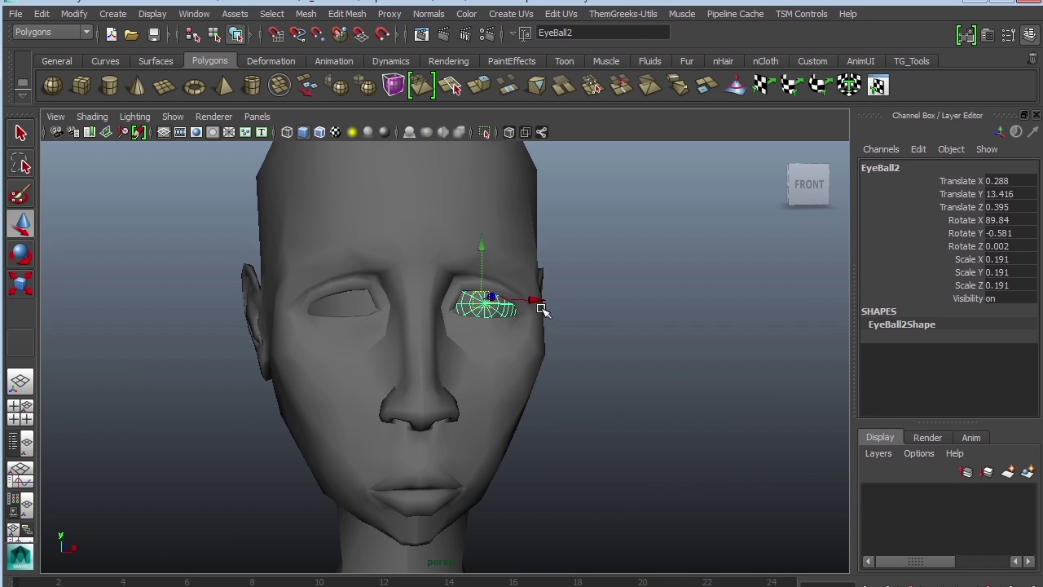
pyautogui.moveTo(532, 300); pyautogui.dragTo(401, 303)
pyautogui.click(613, 410)
# - Select the body mesh, display it with smooth mesh preview, and deselect it
pyautogui.keyDown('alt'); pyautogui.moveTo(613, 410); pyautogui.dragTo(499, 408, button='right'); pyautogui.keyUp('alt')
pyautogui.keyDown('alt'); pyautogui.moveTo(499, 408); pyautogui.dragTo(478, 296, button='middle'); pyautogui.keyUp('alt')
pyautogui.keyDown('alt'); pyautogui.moveTo(652, 355); pyautogui.dragTo(602, 362); pyautogui.keyUp('alt')
pyautogui.keyDown('alt'); pyautogui.moveTo(602, 362); pyautogui.dragTo(494, 328, button='right'); pyautogui.keyUp('alt')
pyautogui.click(475, 406)
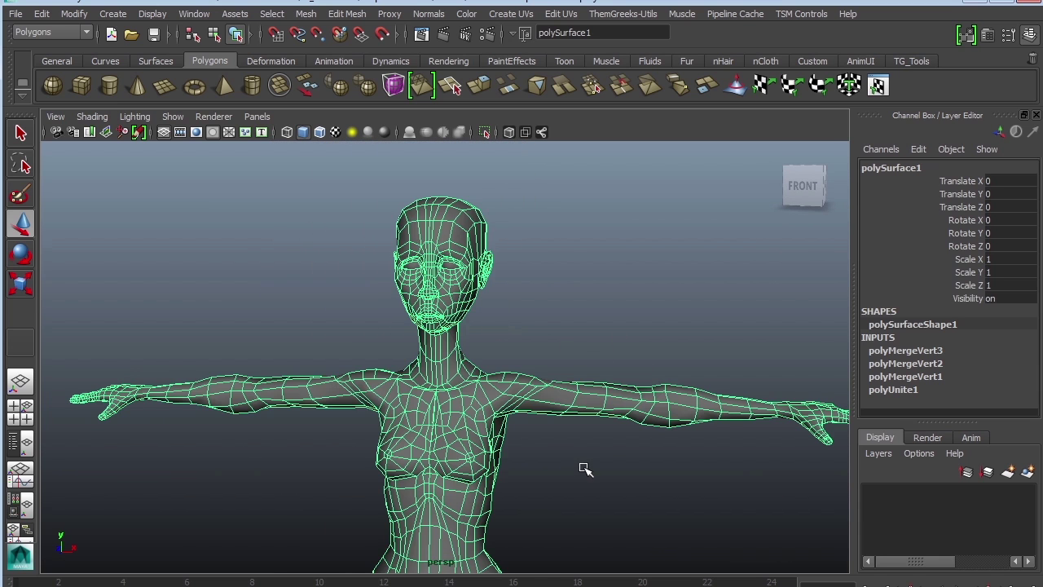
pyautogui.click(542, 525)
pyautogui.keyDown('alt'); pyautogui.moveTo(542, 525); pyautogui.dragTo(575, 412, button='middle'); pyautogui.keyUp('alt')
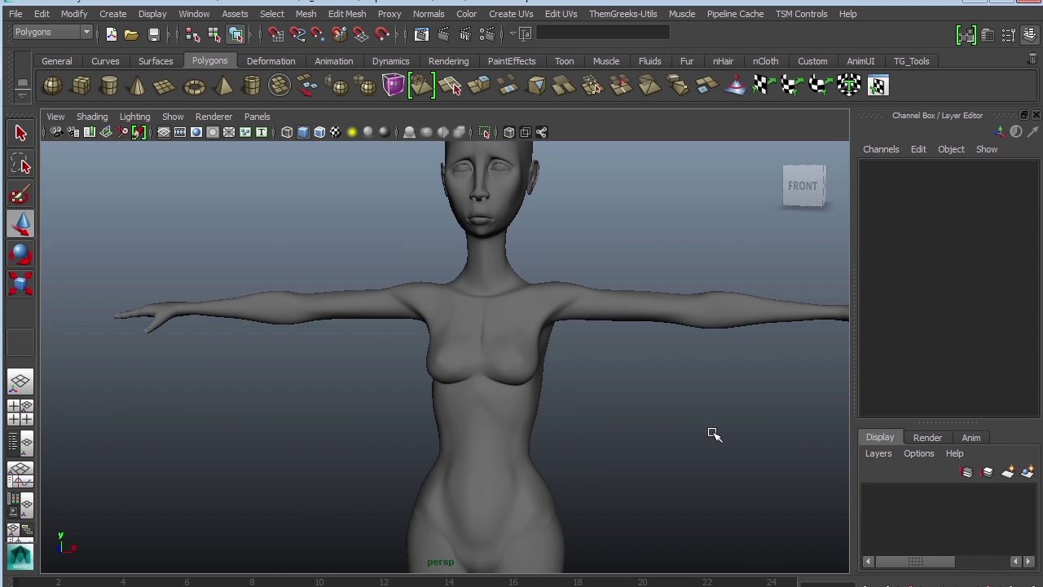
# - Examine the smooth-previewed character up close and at full length, checking the face, torso, hips and overall shape
pyautogui.keyDown('alt'); pyautogui.moveTo(716, 438); pyautogui.dragTo(601, 380, button='right'); pyautogui.keyUp('alt')
pyautogui.keyDown('alt'); pyautogui.moveTo(601, 380); pyautogui.dragTo(530, 454); pyautogui.keyUp('alt')
pyautogui.keyDown('alt'); pyautogui.moveTo(531, 454); pyautogui.dragTo(659, 538, button='right'); pyautogui.keyUp('alt')
pyautogui.keyDown('alt'); pyautogui.moveTo(653, 369); pyautogui.dragTo(531, 461, button='middle'); pyautogui.keyUp('alt')
pyautogui.keyDown('alt'); pyautogui.moveTo(531, 461); pyautogui.dragTo(648, 519, button='right'); pyautogui.keyUp('alt')
pyautogui.keyDown('alt'); pyautogui.moveTo(647, 519); pyautogui.dragTo(622, 345, button='middle'); pyautogui.keyUp('alt')
pyautogui.keyDown('alt'); pyautogui.moveTo(622, 344); pyautogui.dragTo(538, 368, button='right'); pyautogui.keyUp('alt')
pyautogui.moveTo(668, 421)
pyautogui.keyDown('alt'); pyautogui.mouseDown()
pyautogui.moveTo(383, 411)
pyautogui.moveTo(315, 398)
pyautogui.moveTo(387, 421)
pyautogui.moveTo(652, 426)
pyautogui.mouseUp(); pyautogui.keyUp('alt')
pyautogui.keyDown('alt'); pyautogui.moveTo(639, 517); pyautogui.dragTo(614, 371, button='middle'); pyautogui.keyUp('alt')
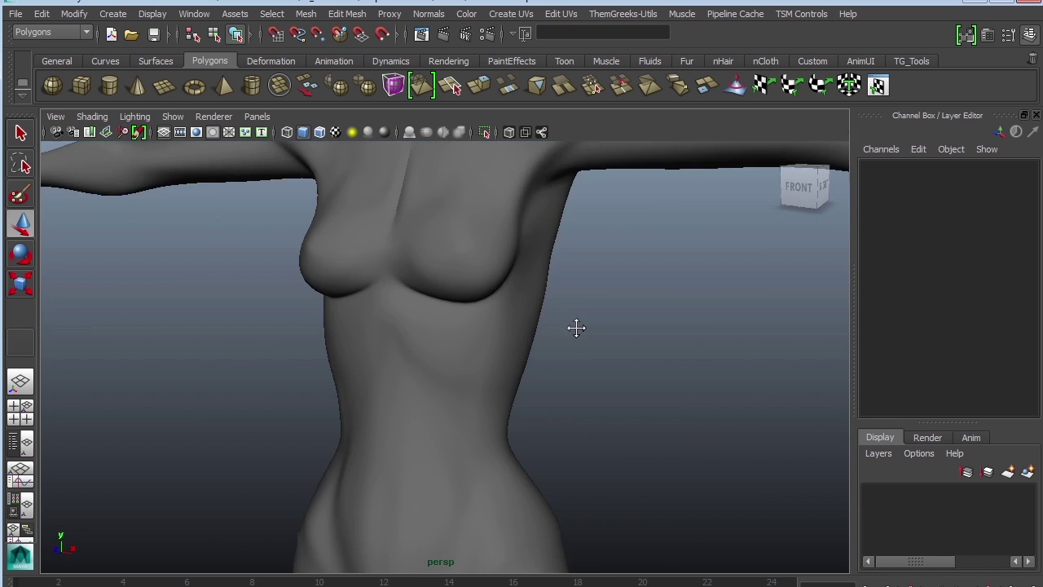
pyautogui.keyDown('alt'); pyautogui.moveTo(613, 371); pyautogui.dragTo(508, 407, button='right'); pyautogui.keyUp('alt')
pyautogui.keyDown('alt'); pyautogui.moveTo(508, 408); pyautogui.dragTo(499, 297, button='middle'); pyautogui.keyUp('alt')
pyautogui.keyDown('alt'); pyautogui.moveTo(556, 330); pyautogui.dragTo(504, 324, button='right'); pyautogui.keyUp('alt')
pyautogui.moveTo(623, 383)
pyautogui.keyDown('alt'); pyautogui.mouseDown()
pyautogui.moveTo(576, 356)
pyautogui.moveTo(629, 368)
pyautogui.mouseUp(); pyautogui.keyUp('alt')
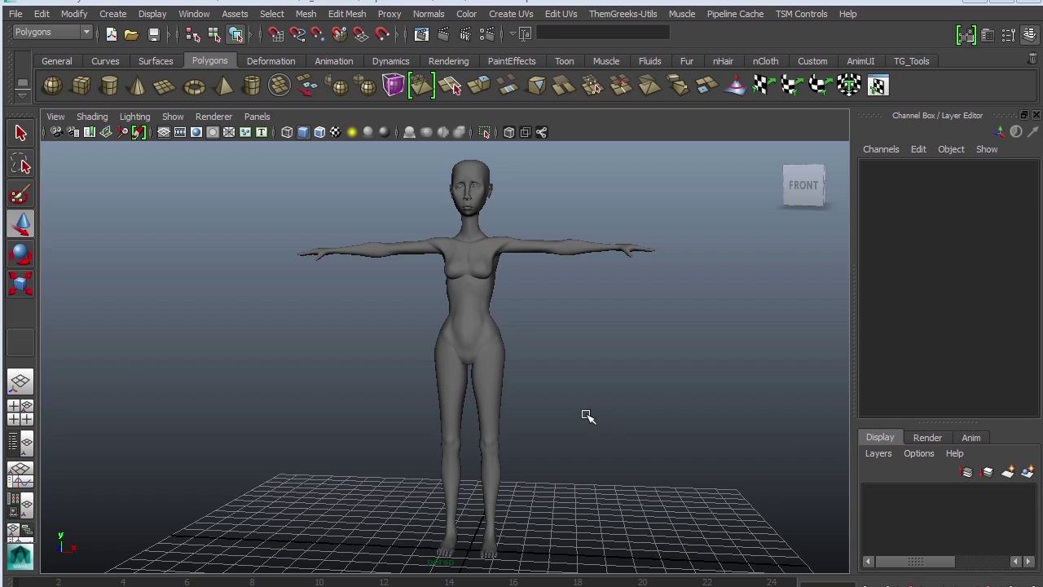
pyautogui.click(492, 421)
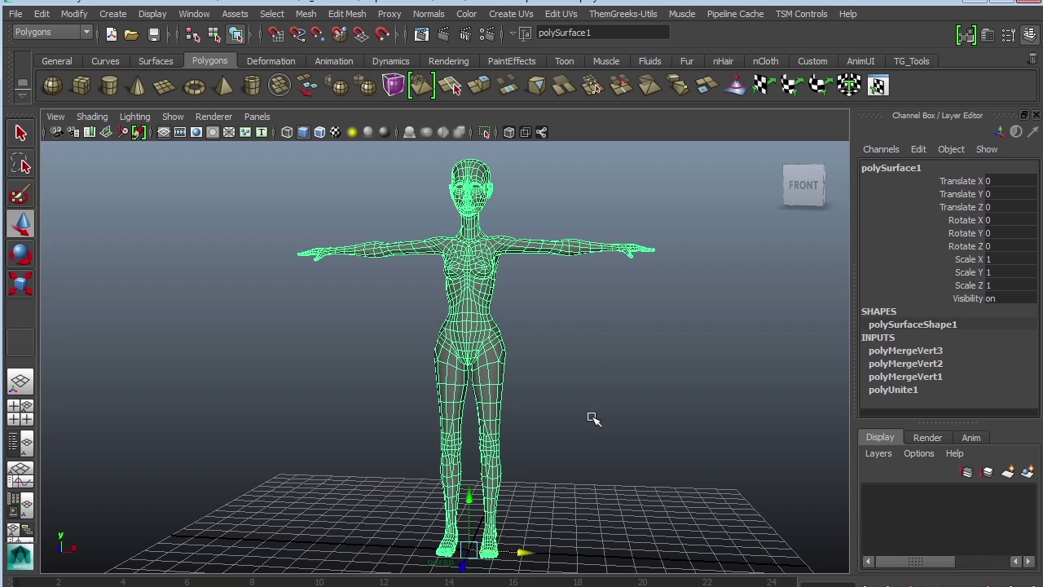
pyautogui.click(601, 366)
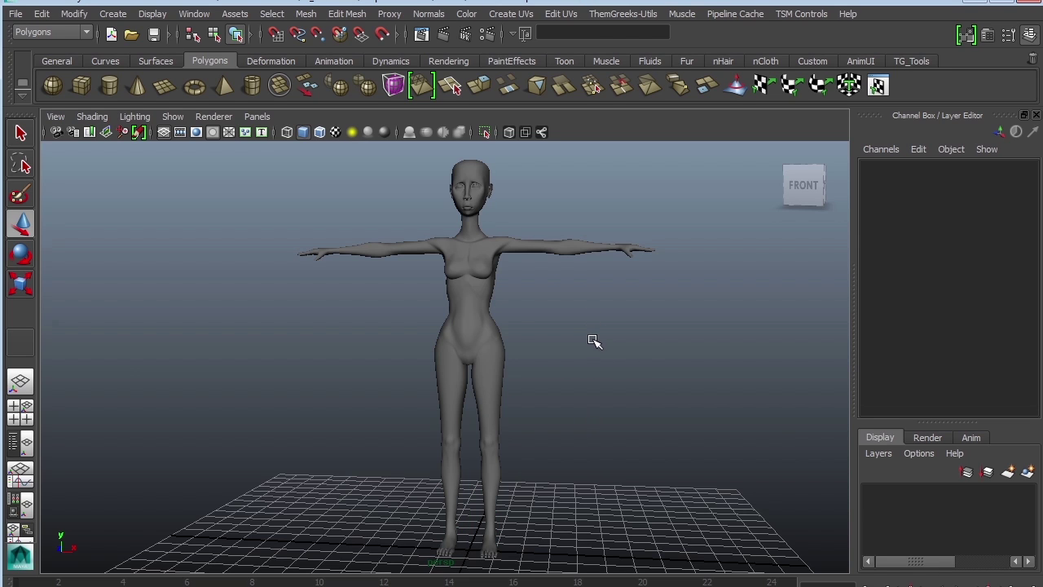